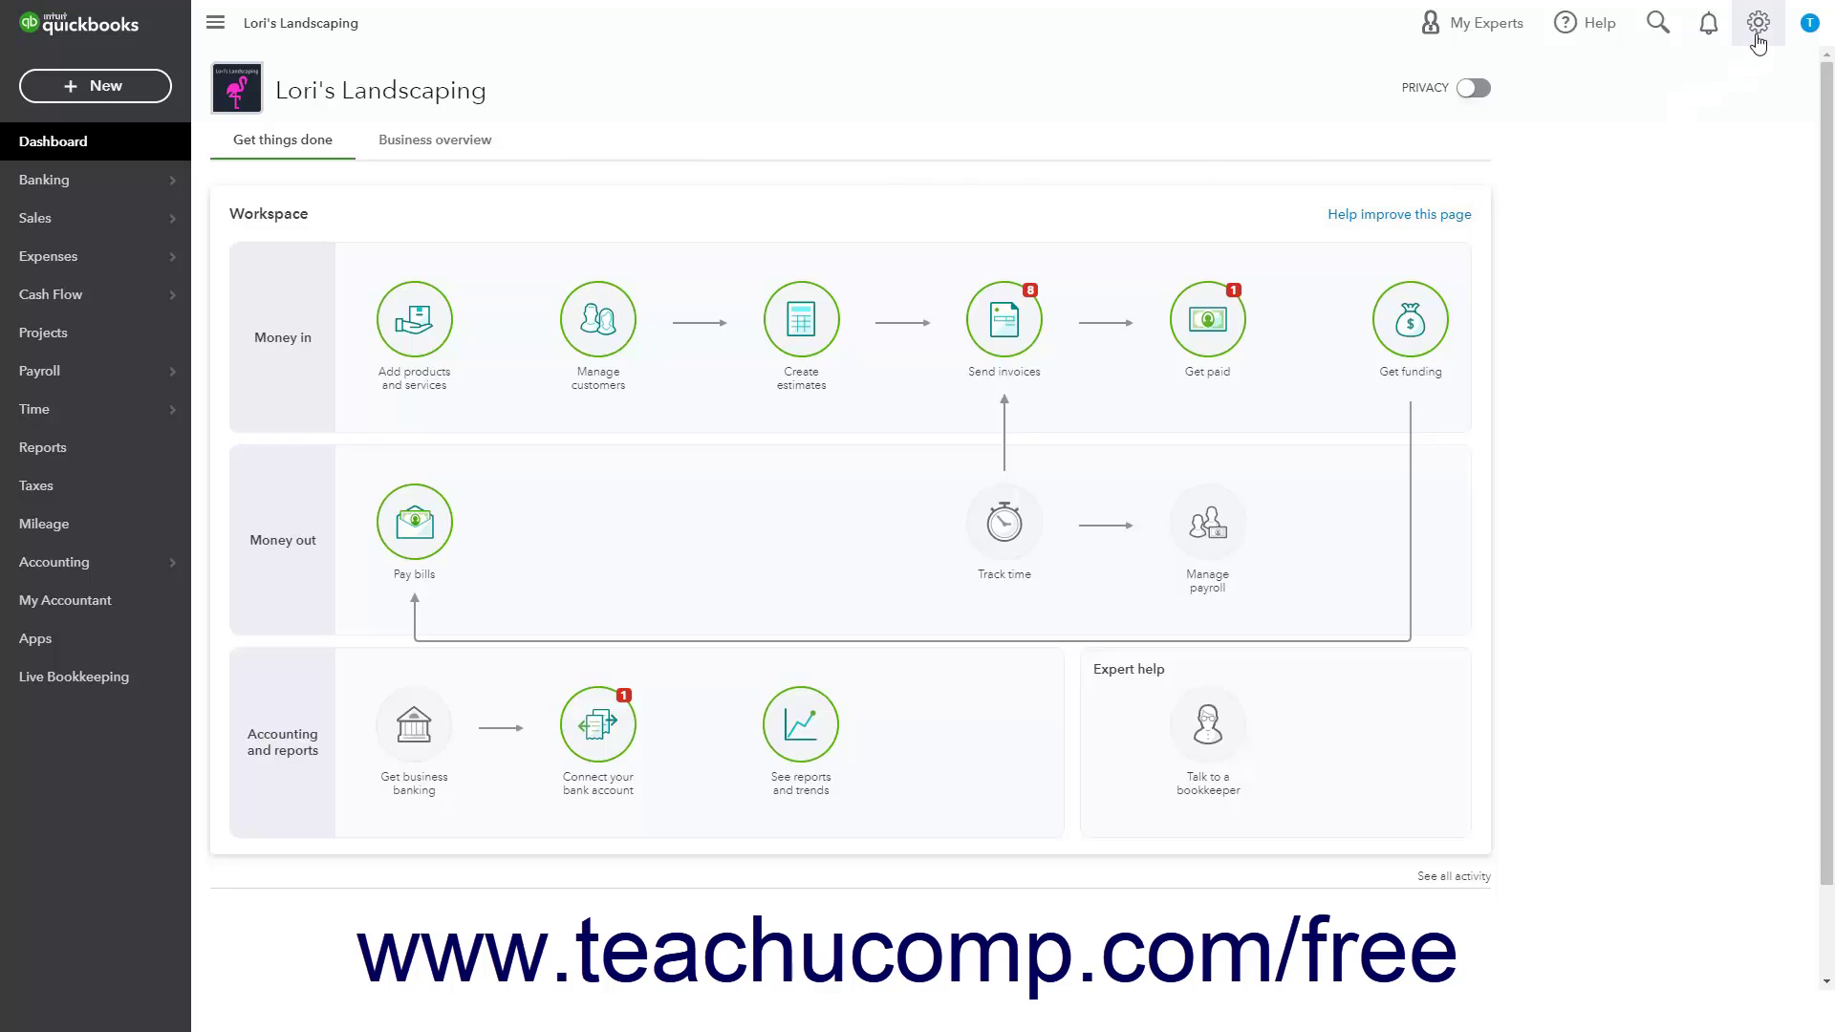
Check the fiscal year in the company's Advanced account settings, then close them.
click(1759, 29)
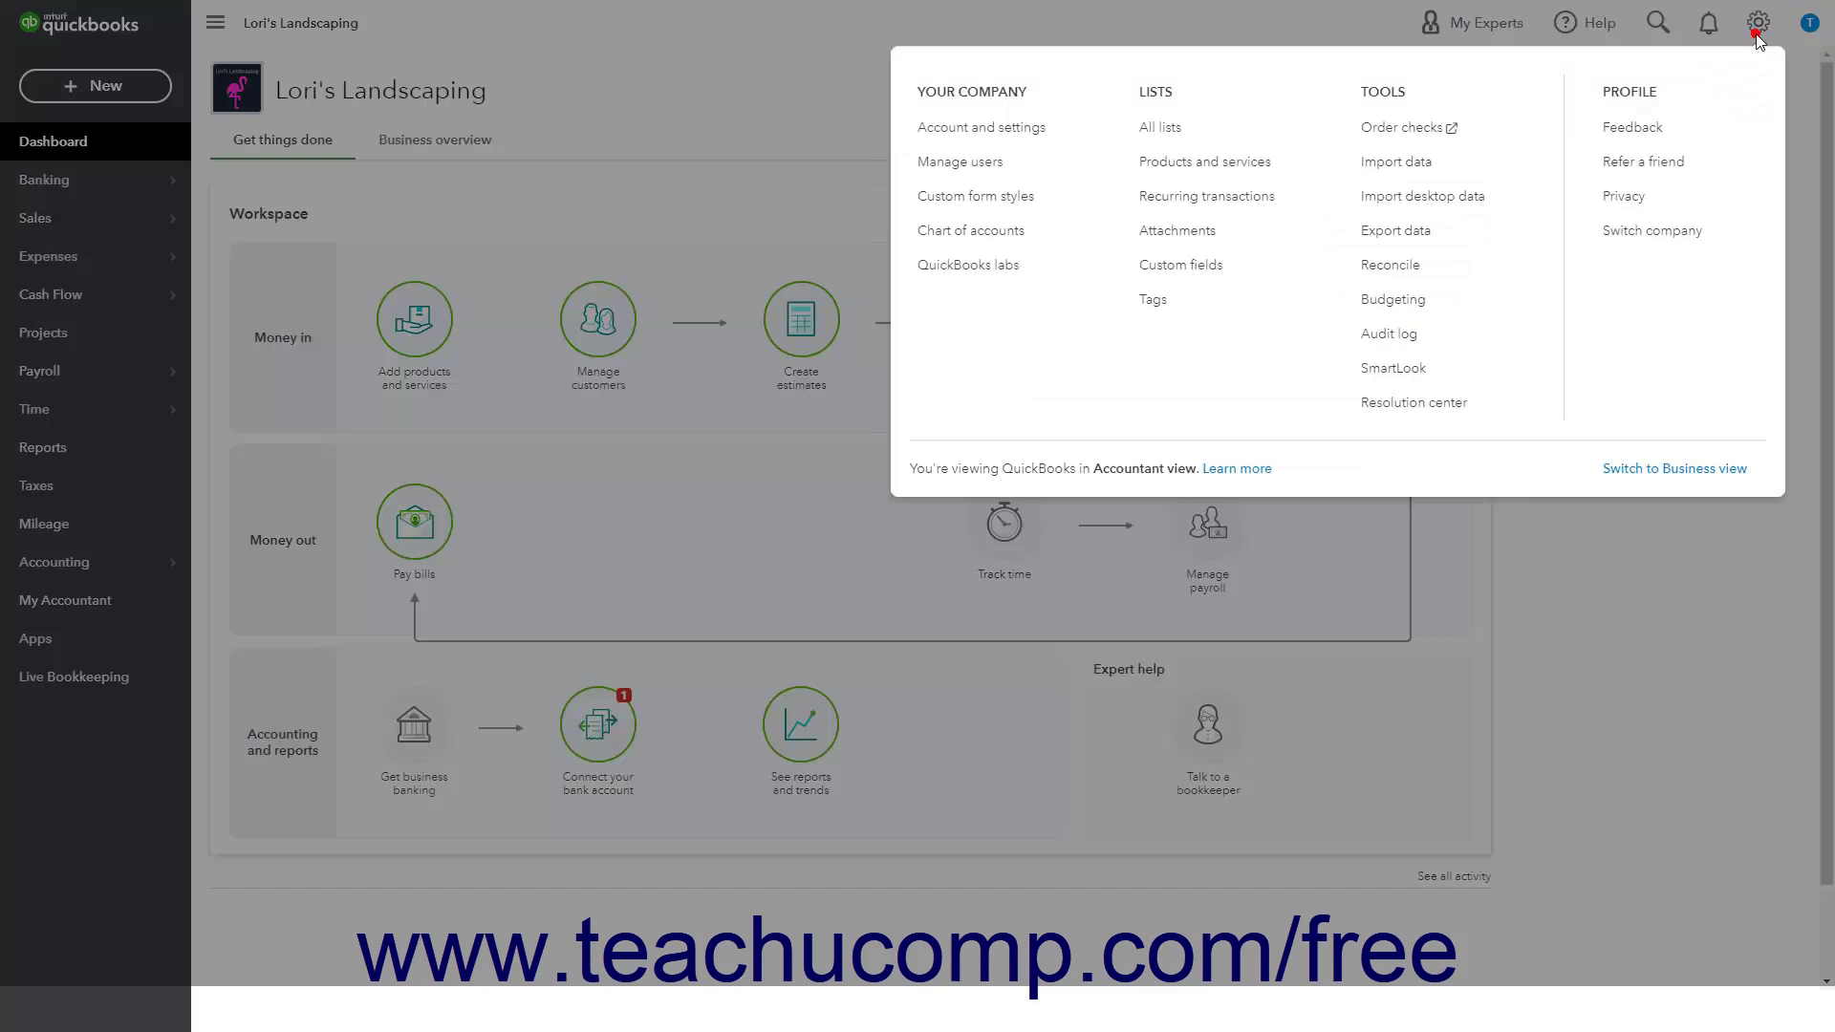
click(1056, 140)
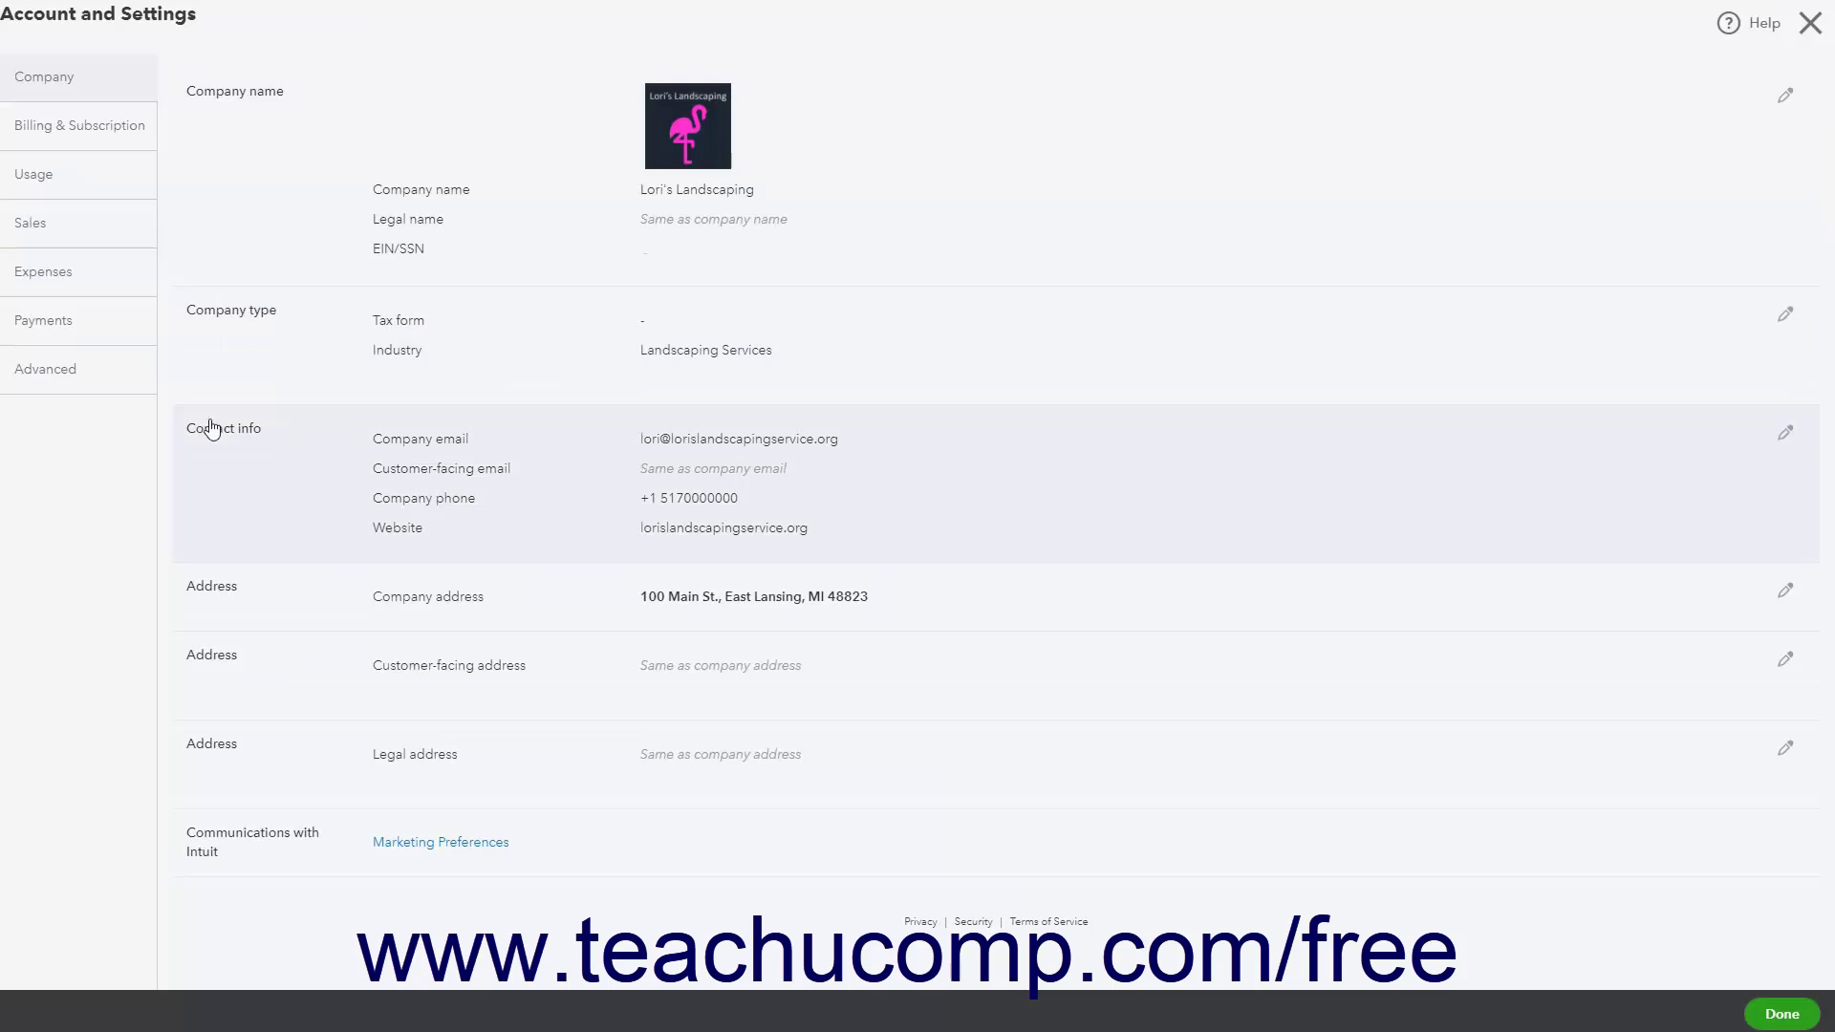
click(126, 390)
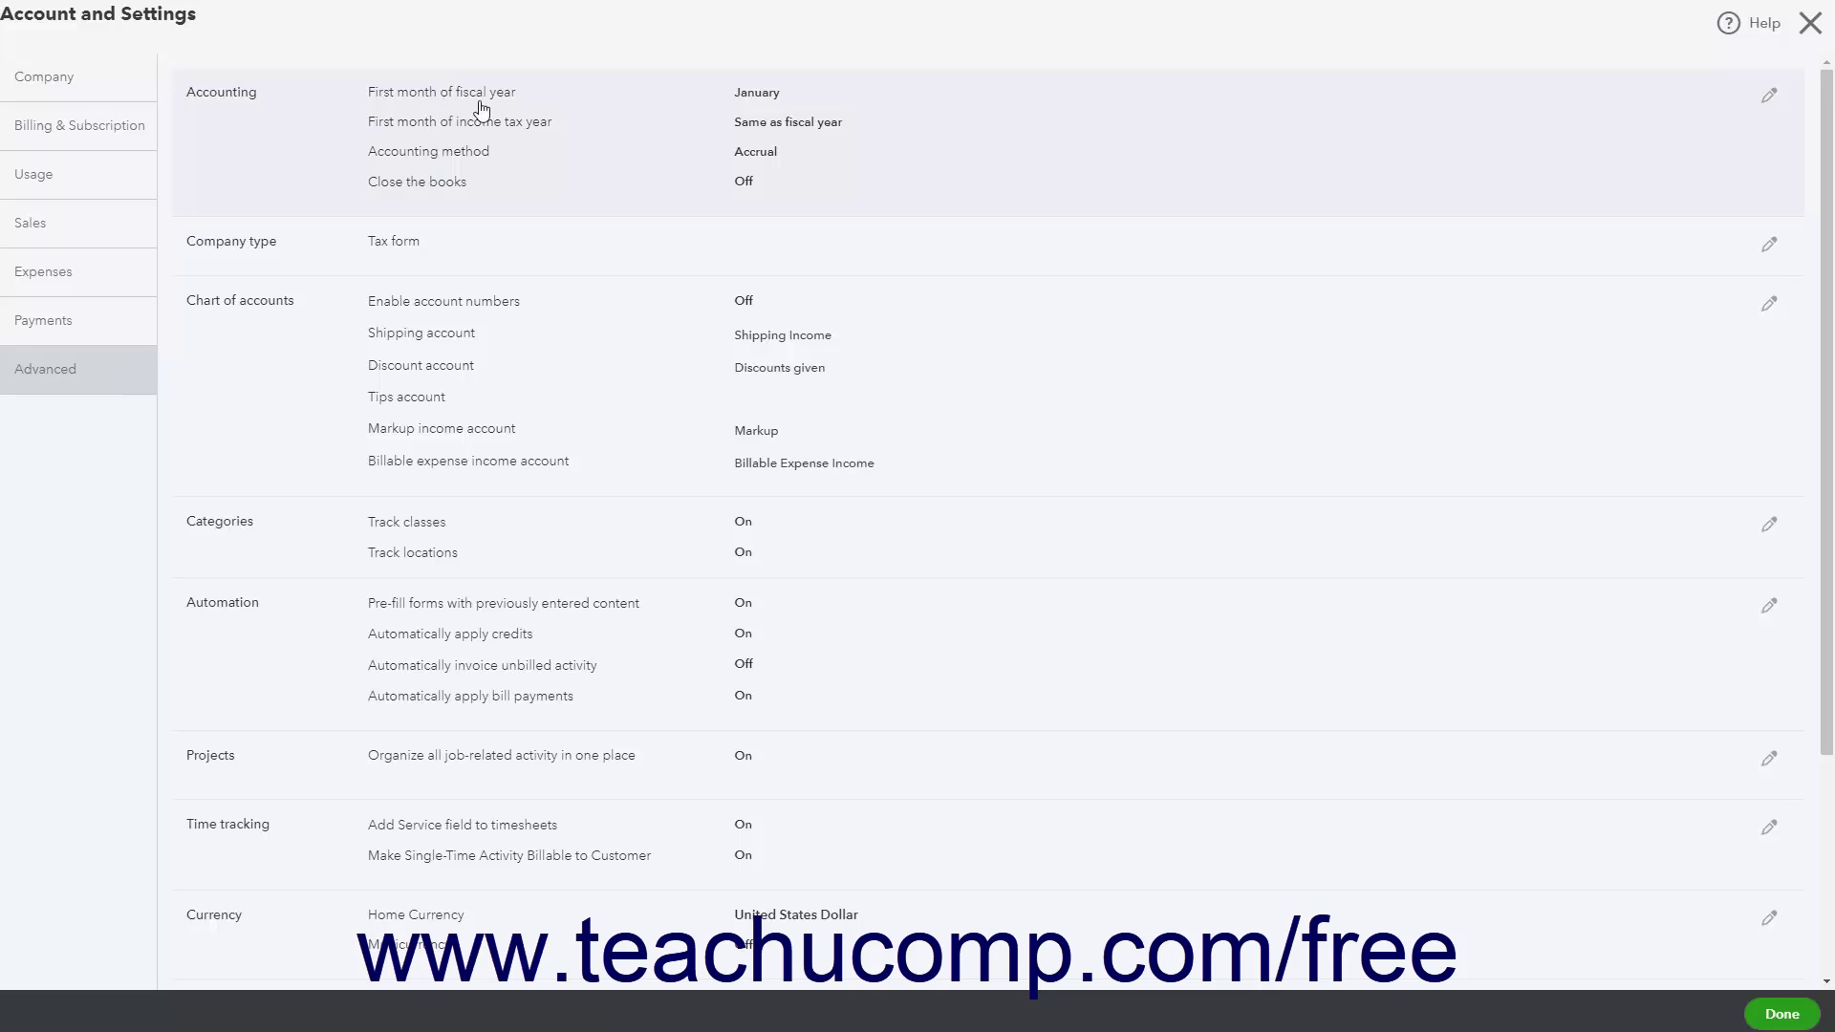
click(1810, 29)
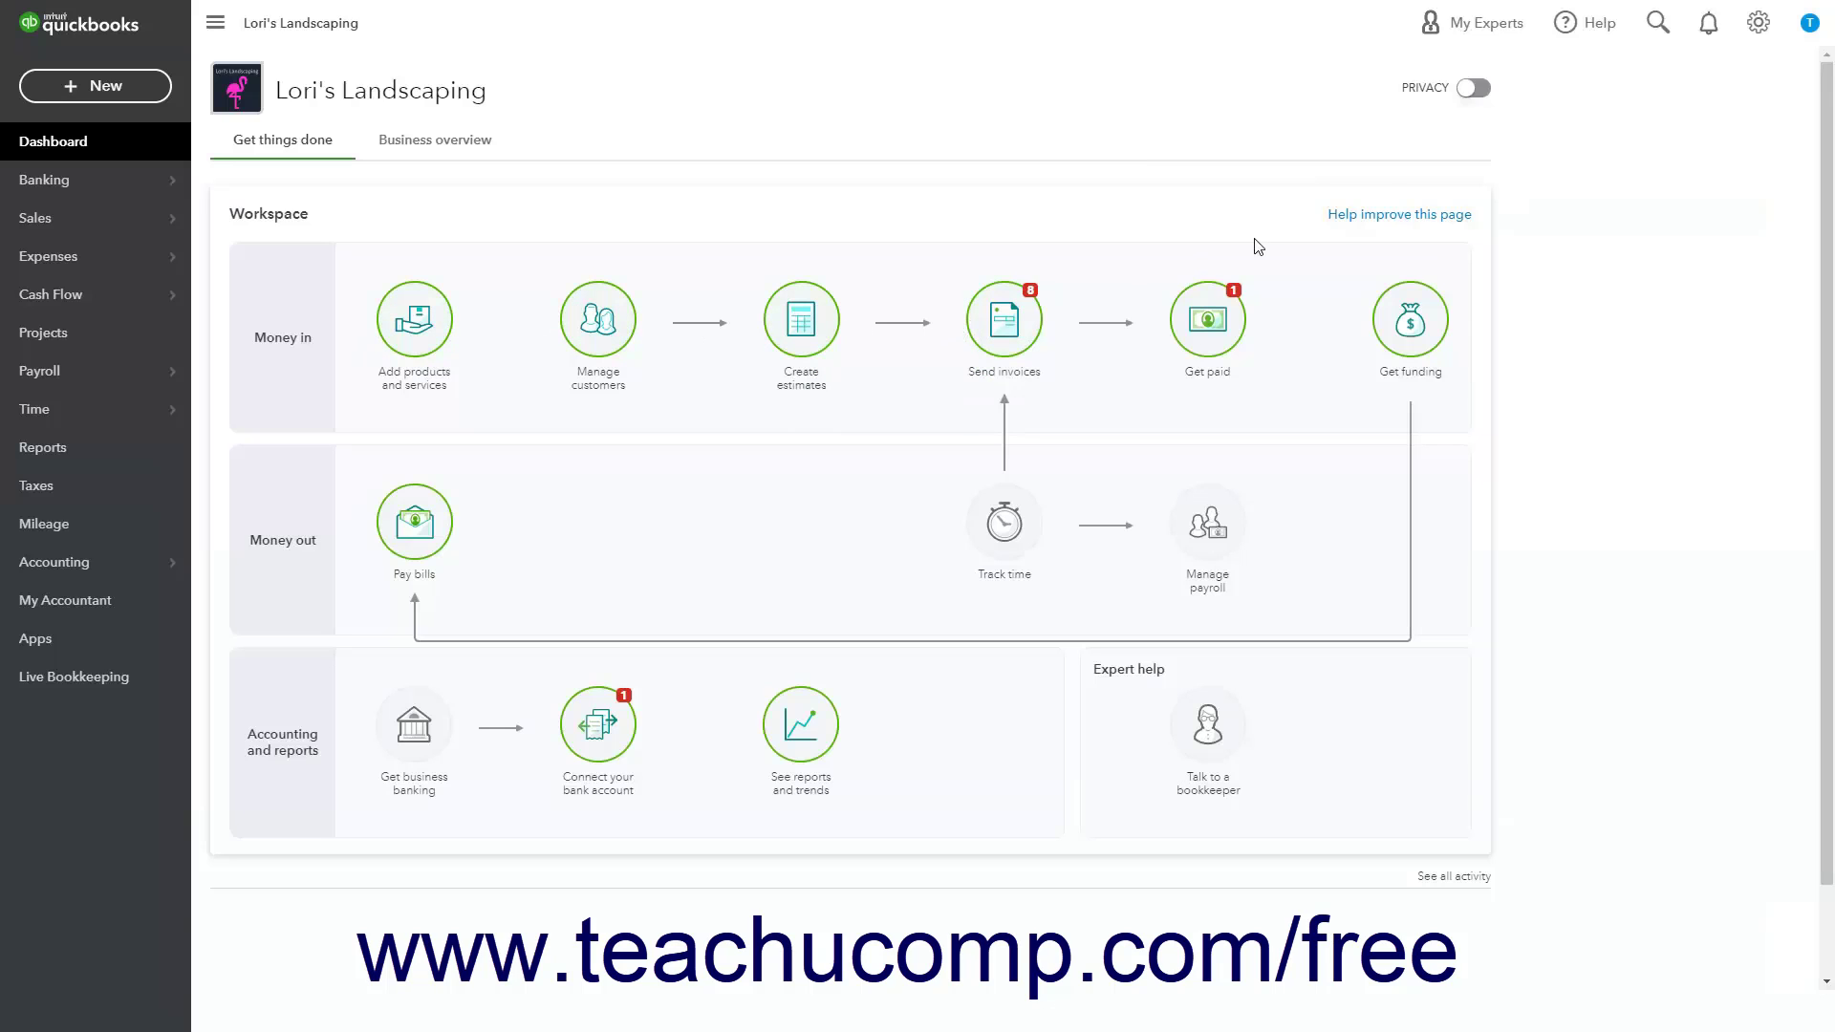
Go to Tools > Budgeting and start a new budget.
click(1745, 32)
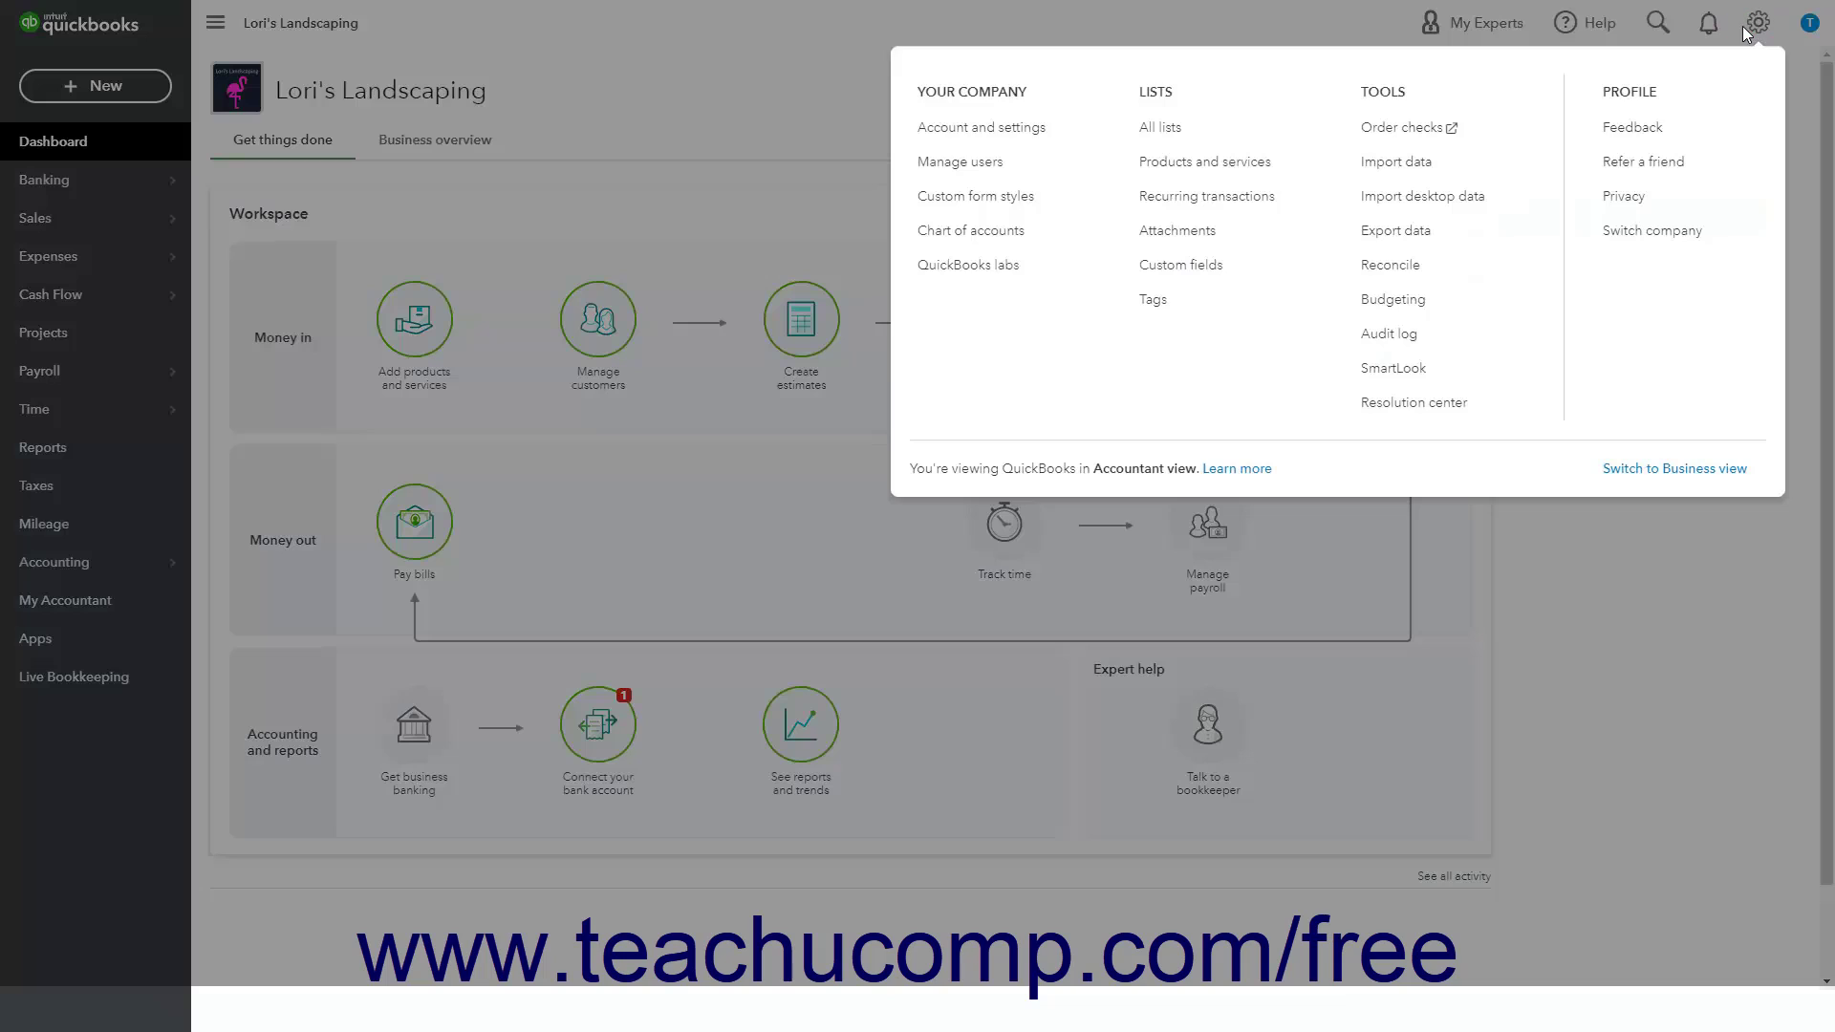
click(1382, 309)
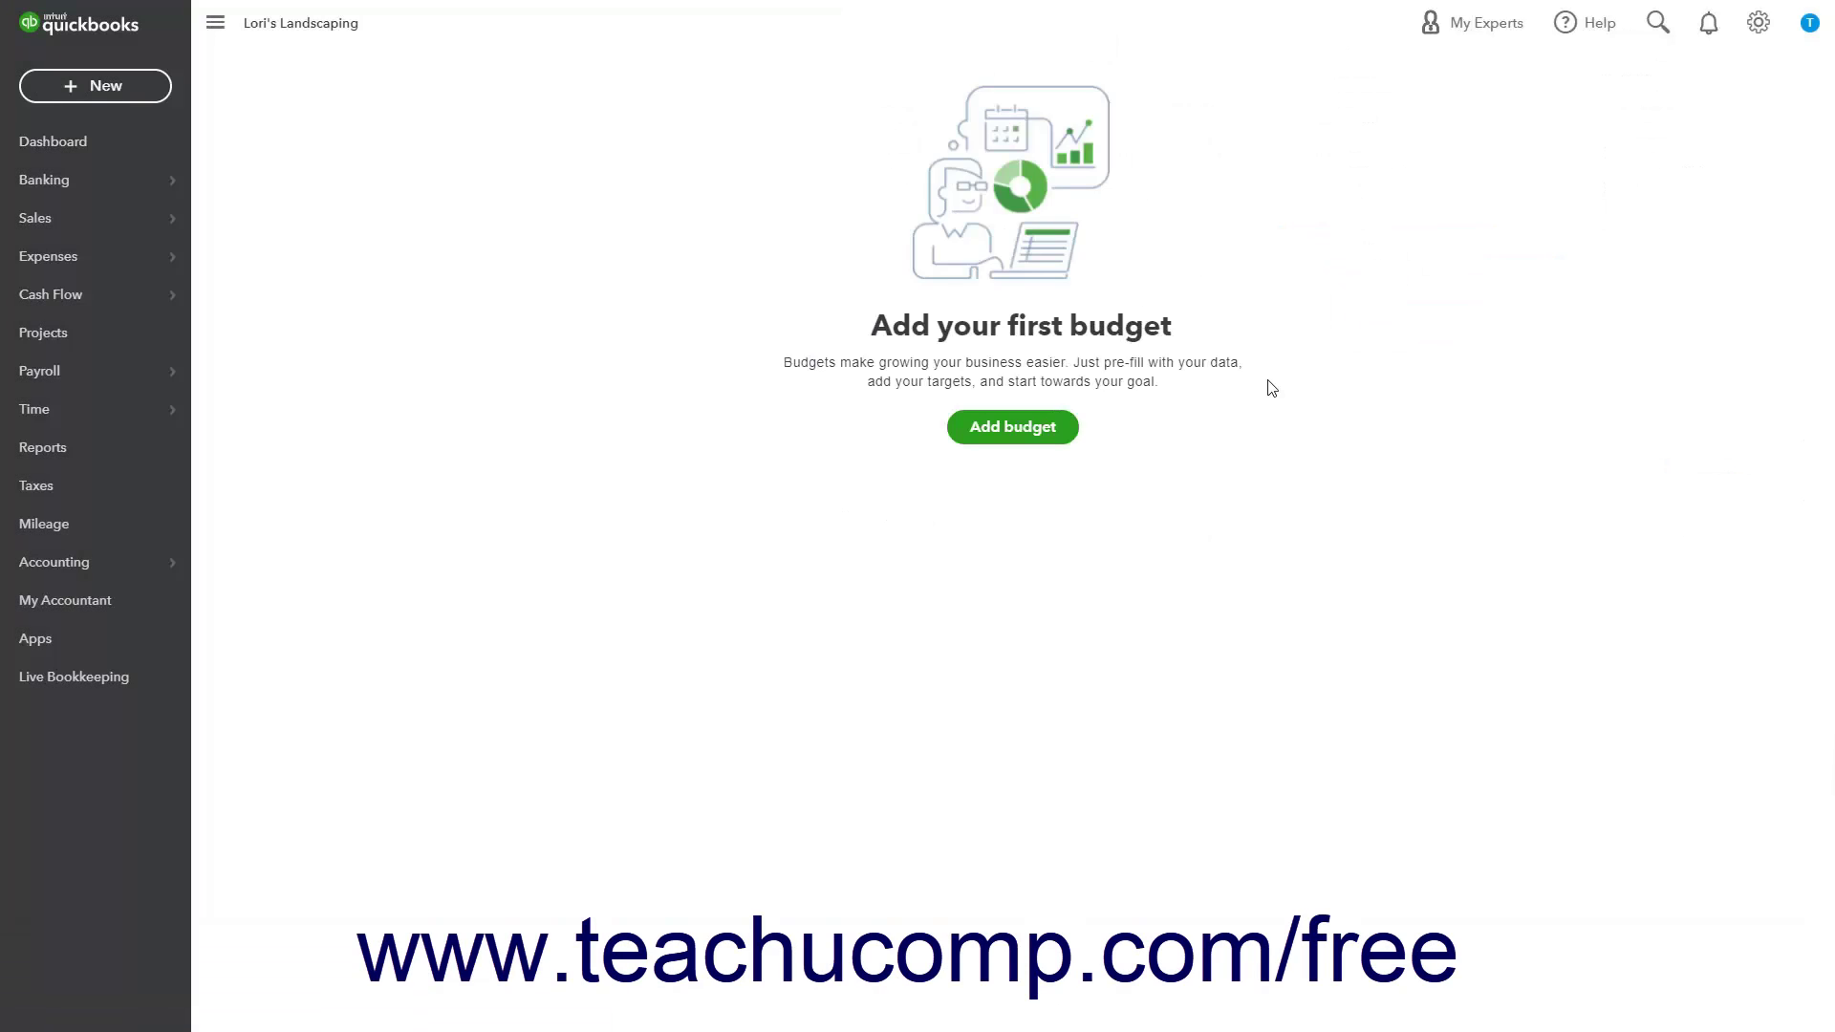
click(1047, 444)
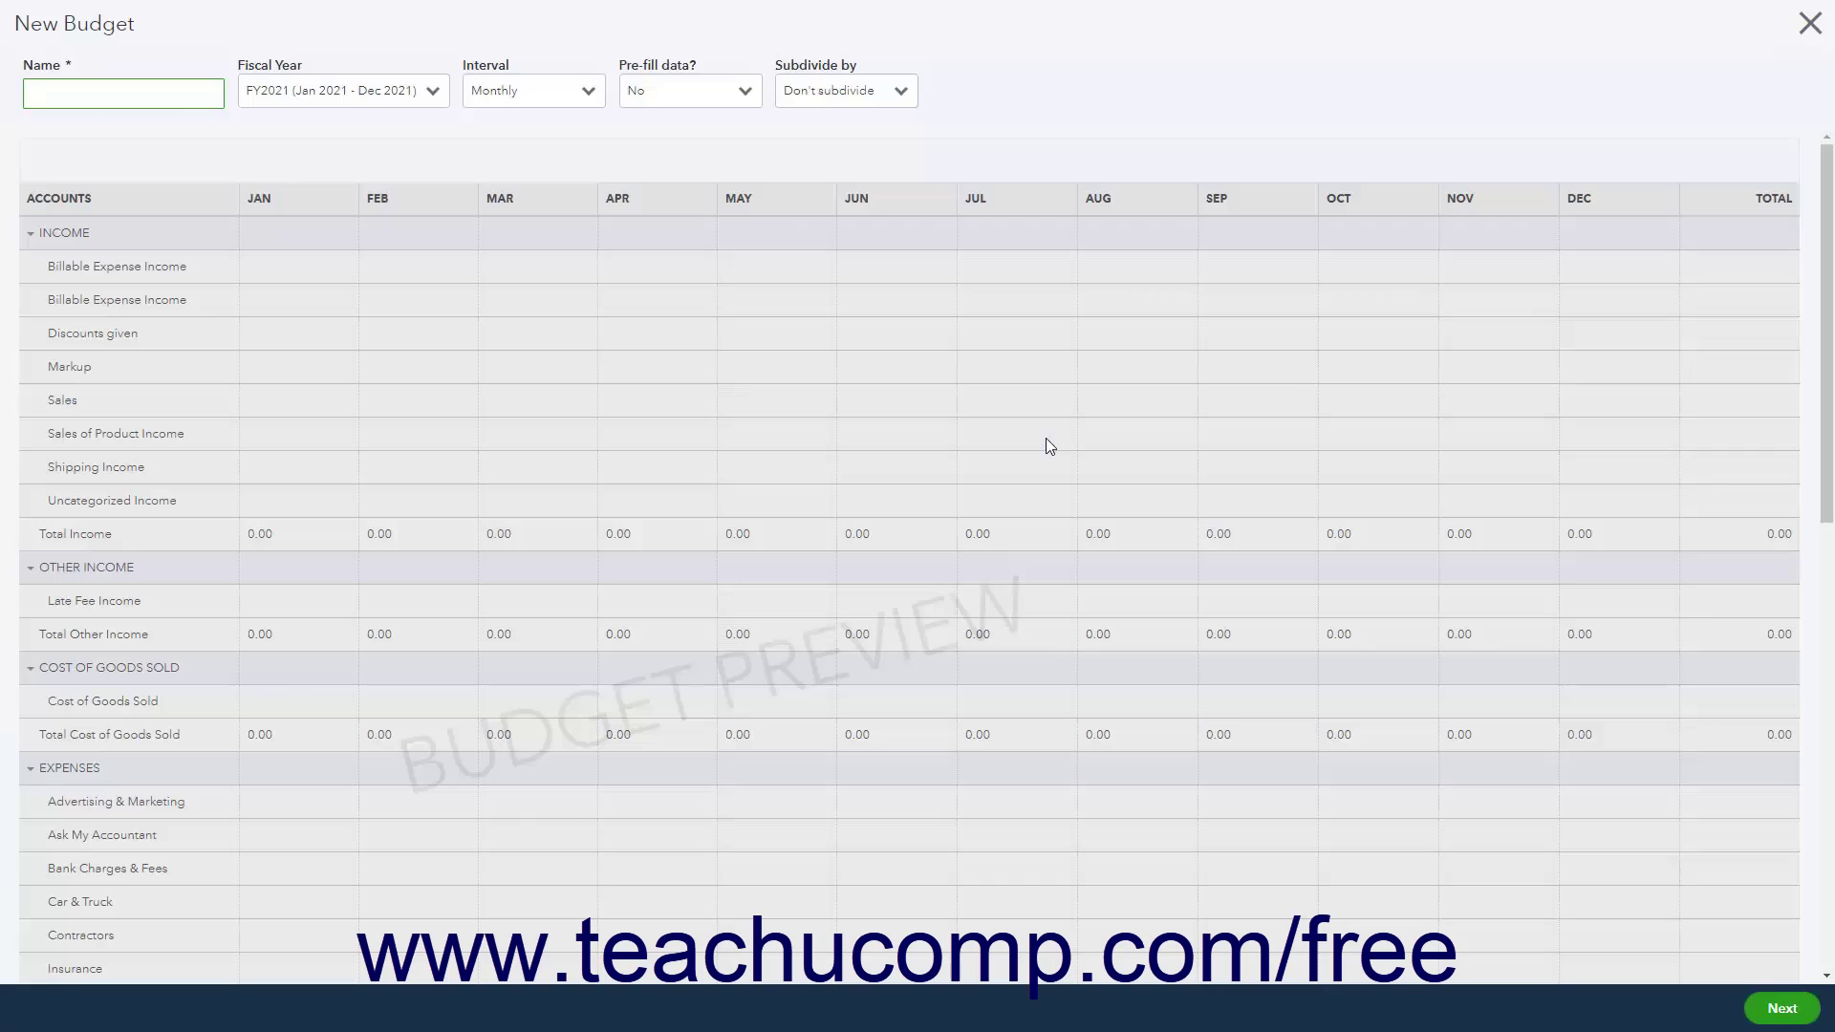
Name the budget '2021 Budget' for FY2021, monthly, pre-filled with Actual data - 2021.
text(2021 Budget)
click(435, 93)
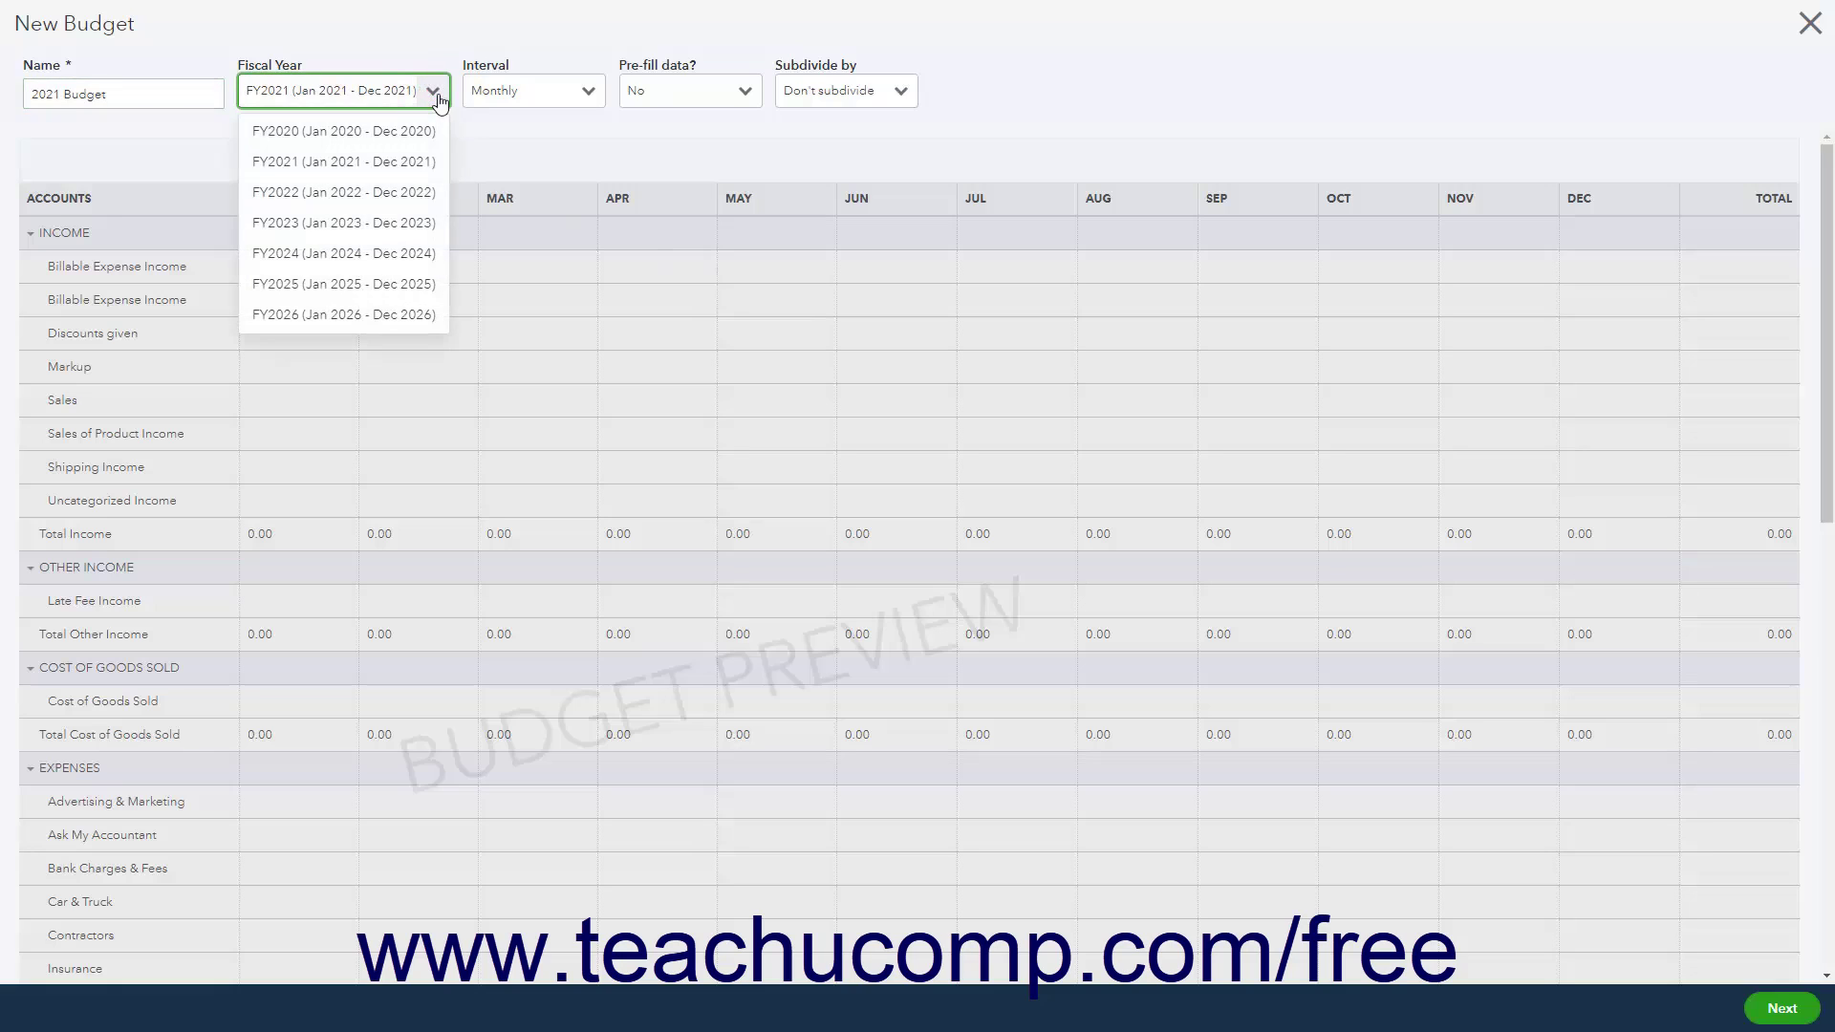
click(424, 164)
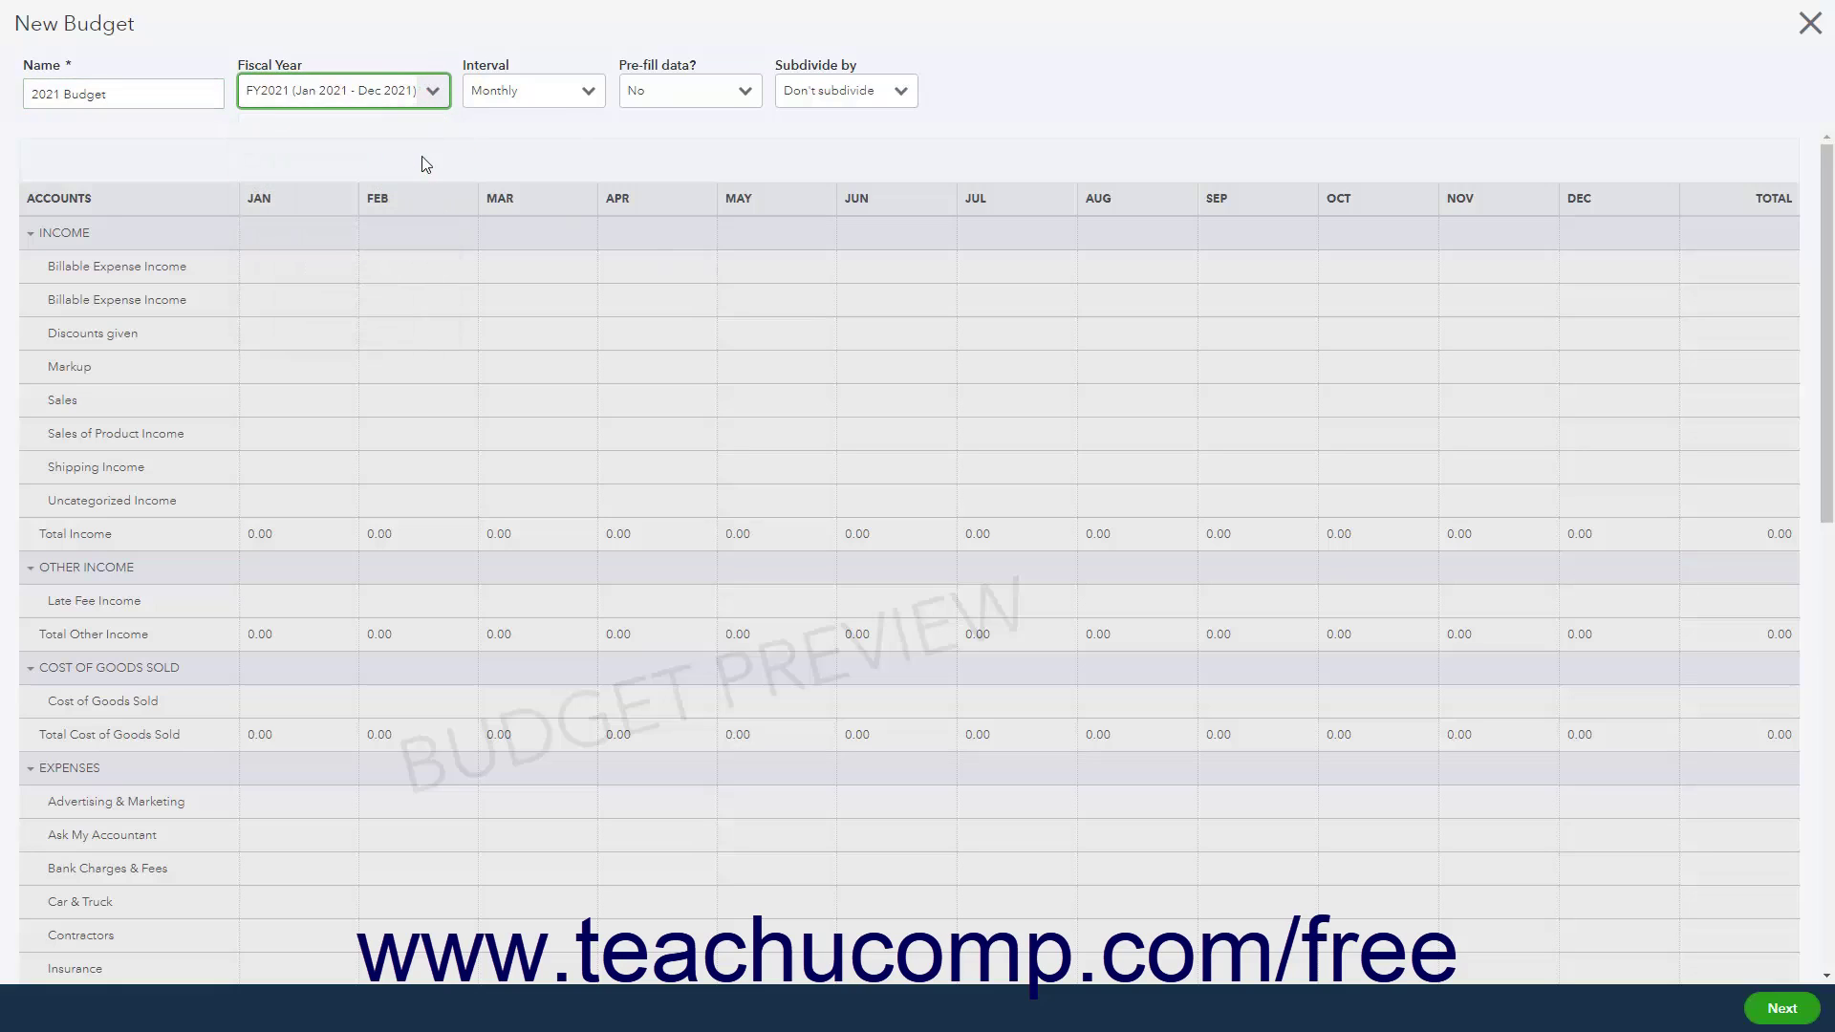
click(586, 94)
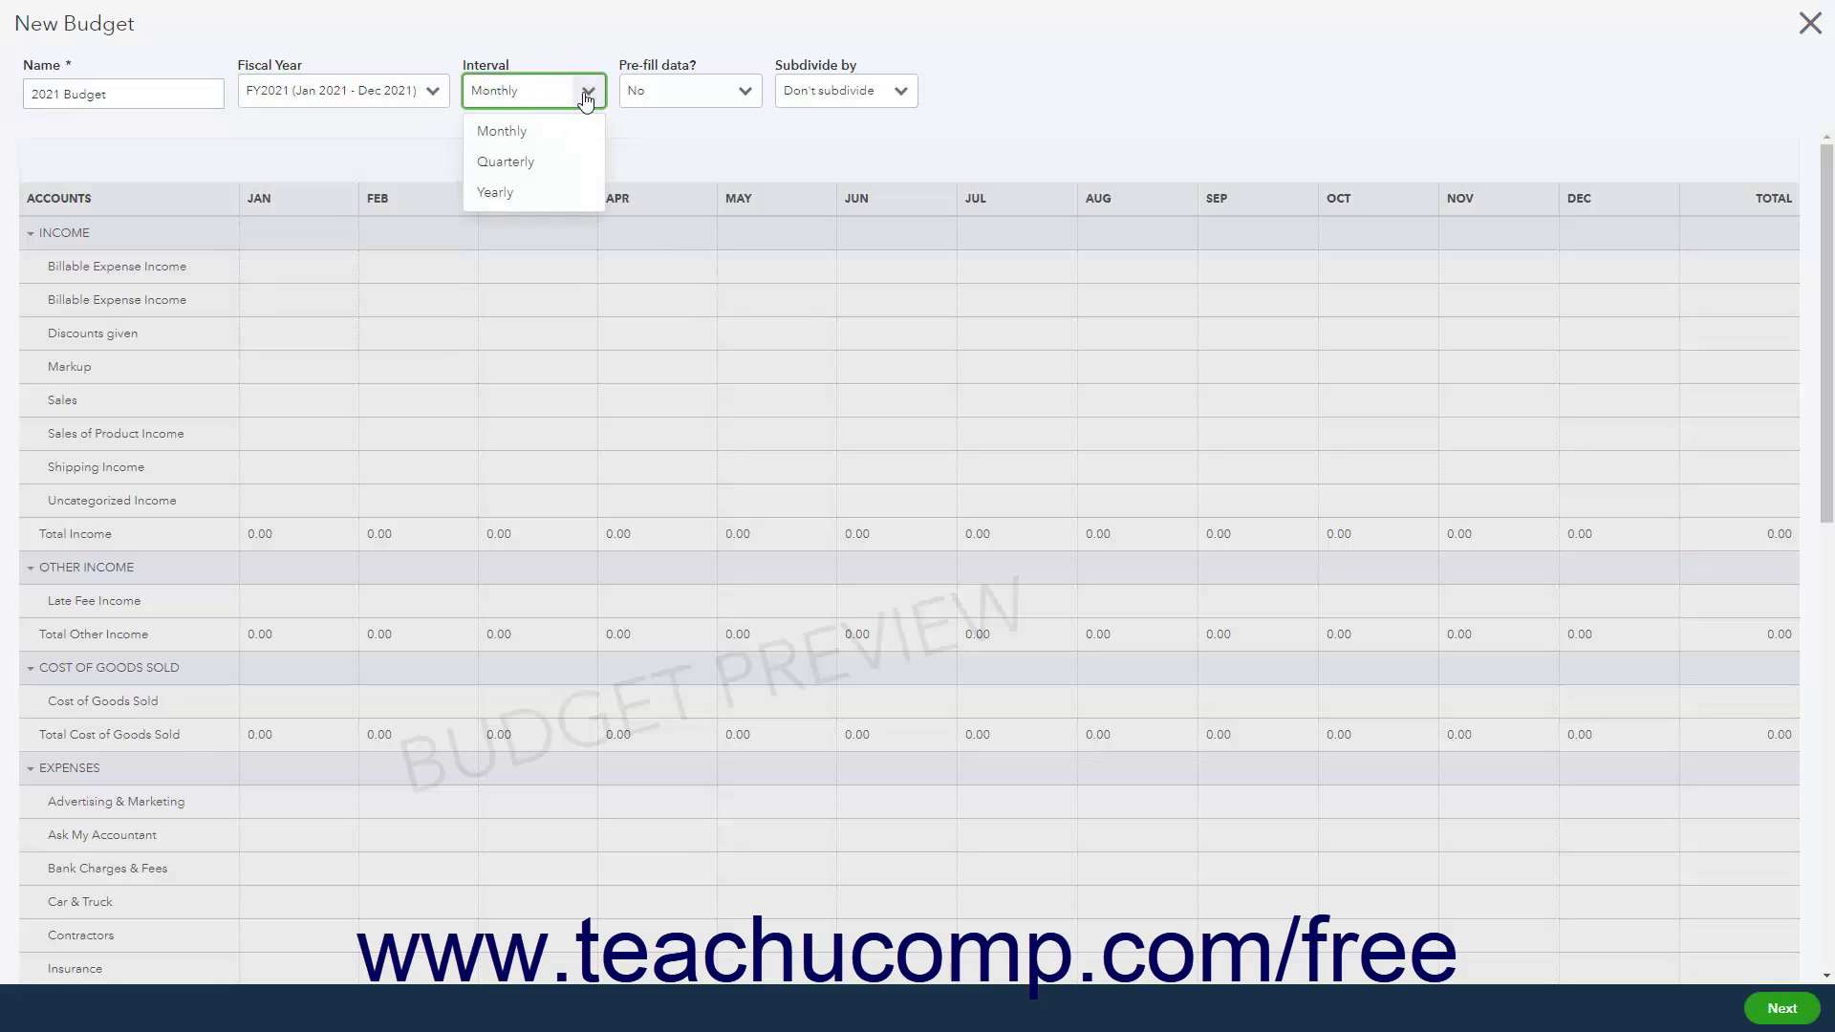
click(568, 141)
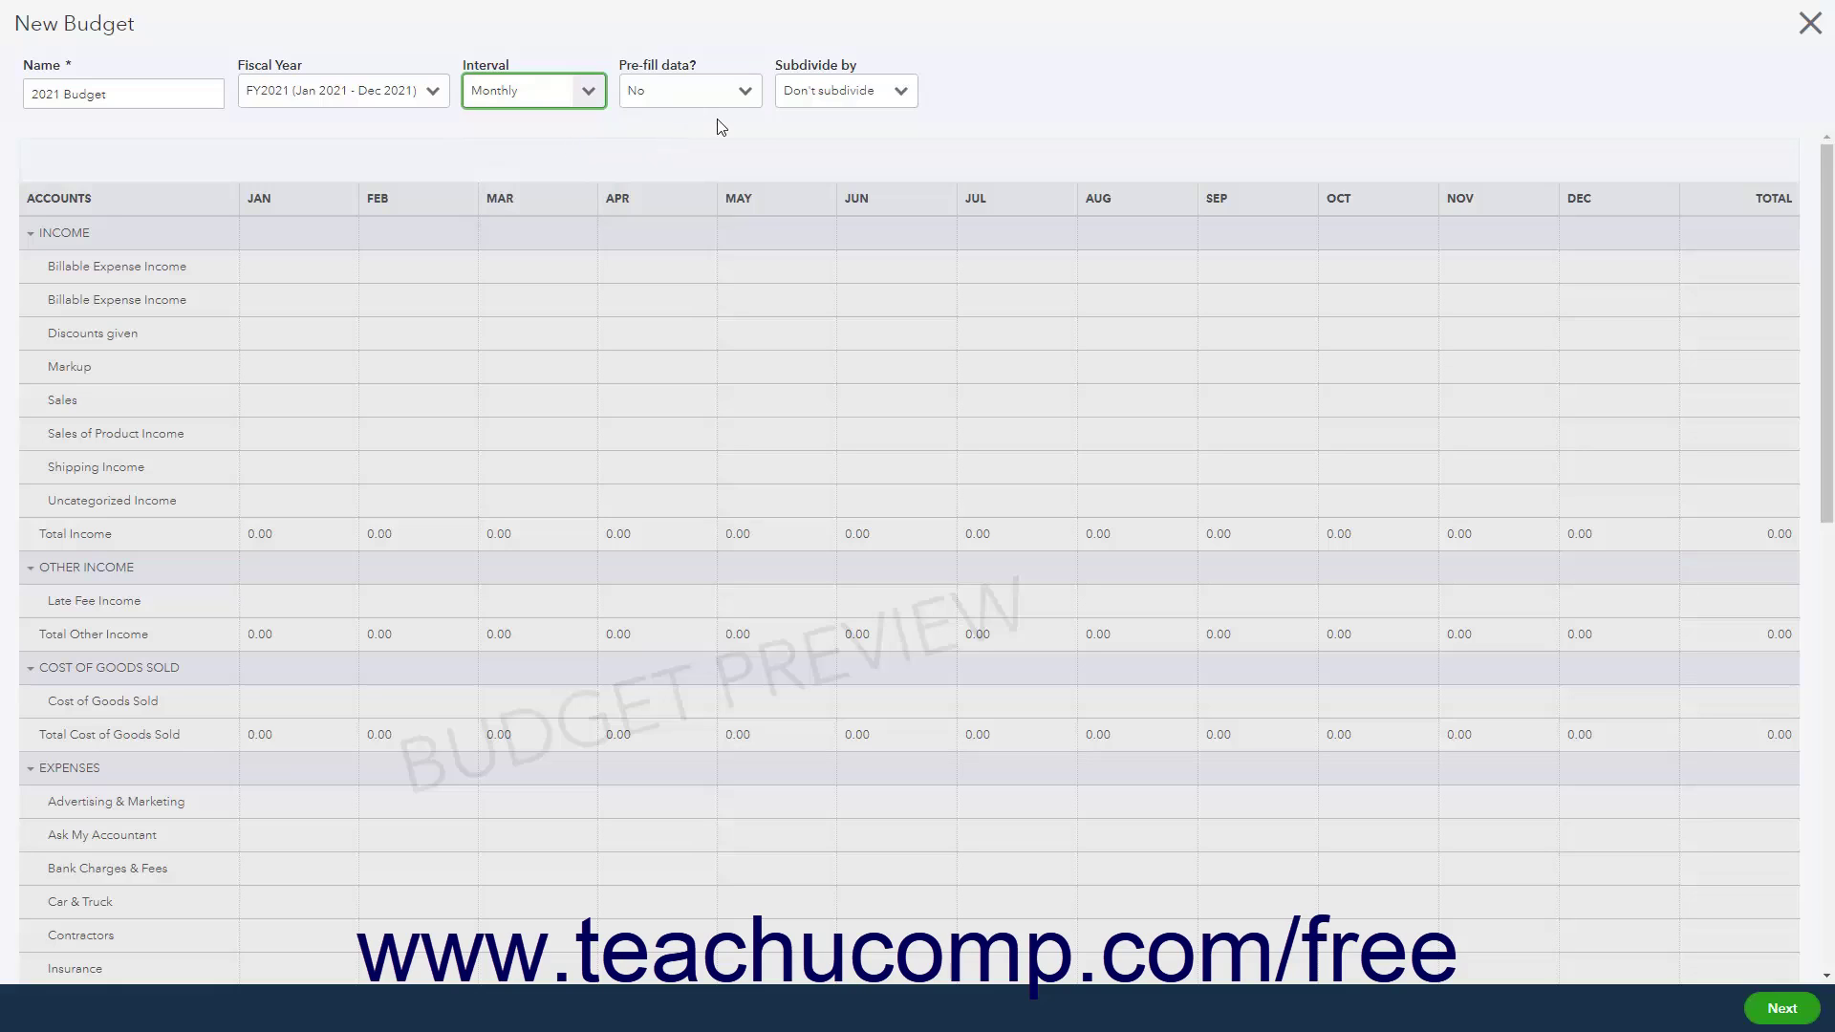
click(758, 93)
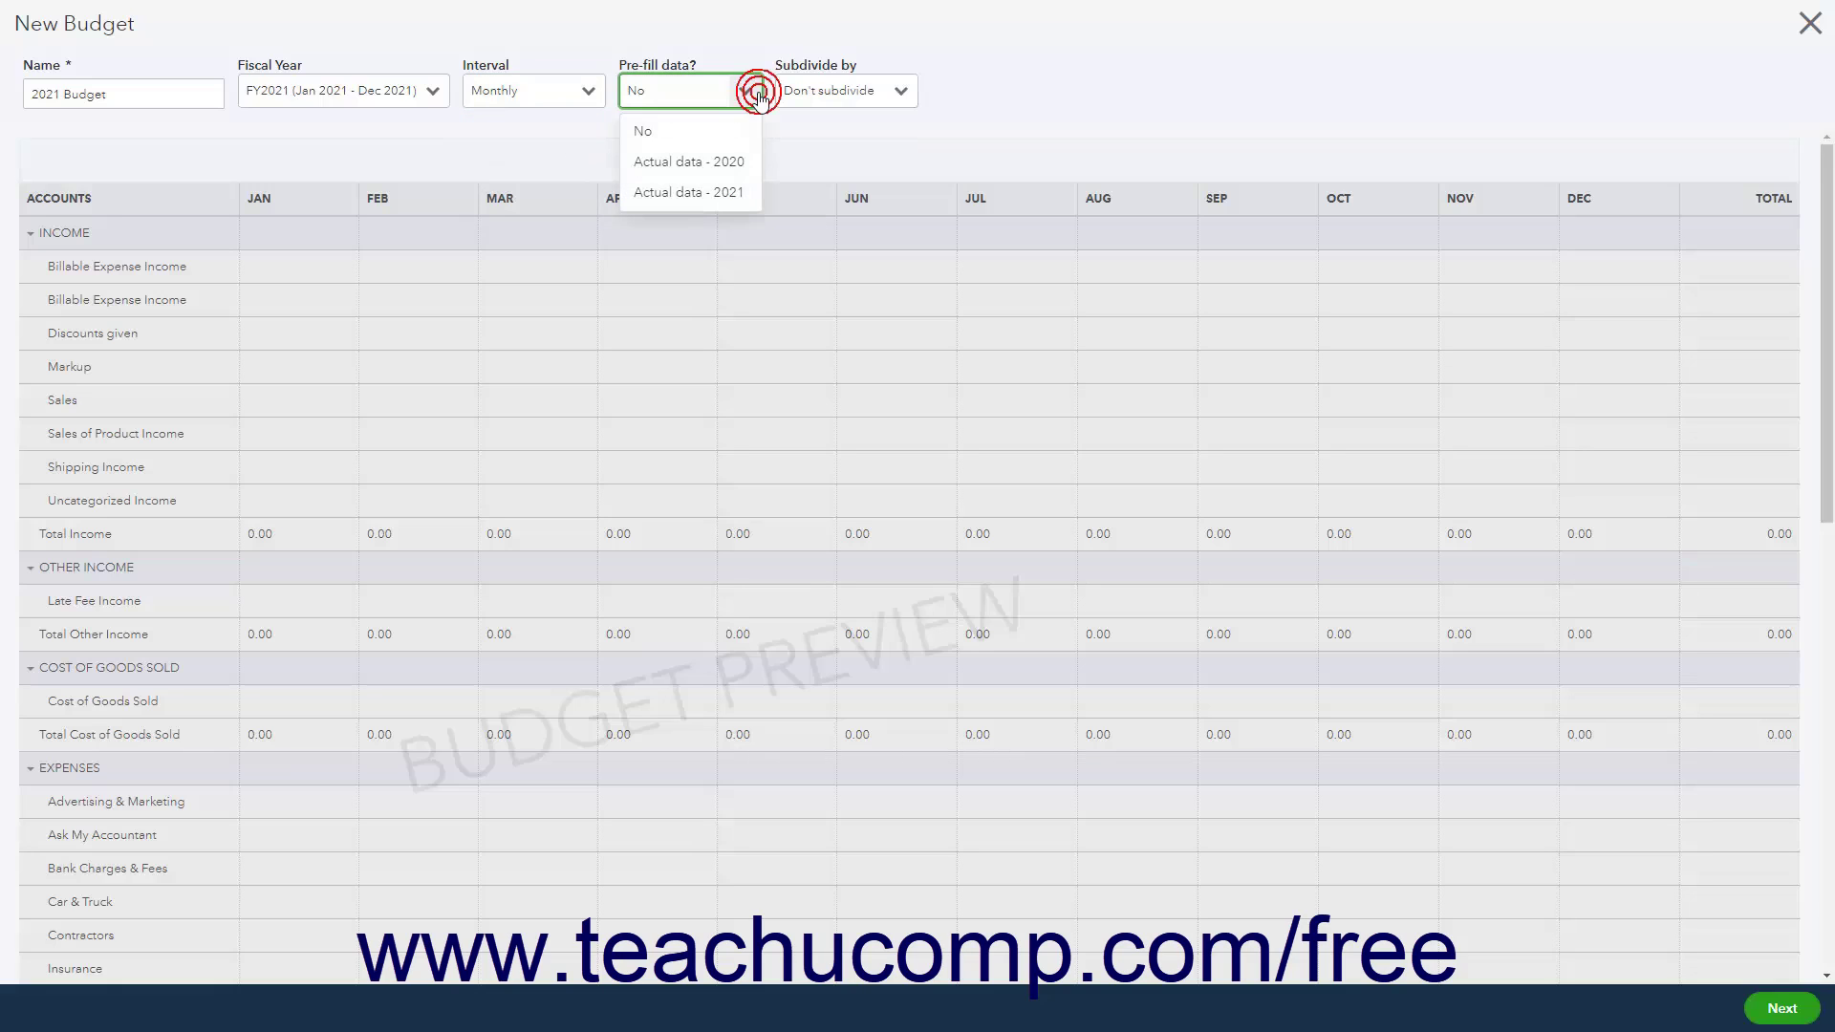
click(738, 190)
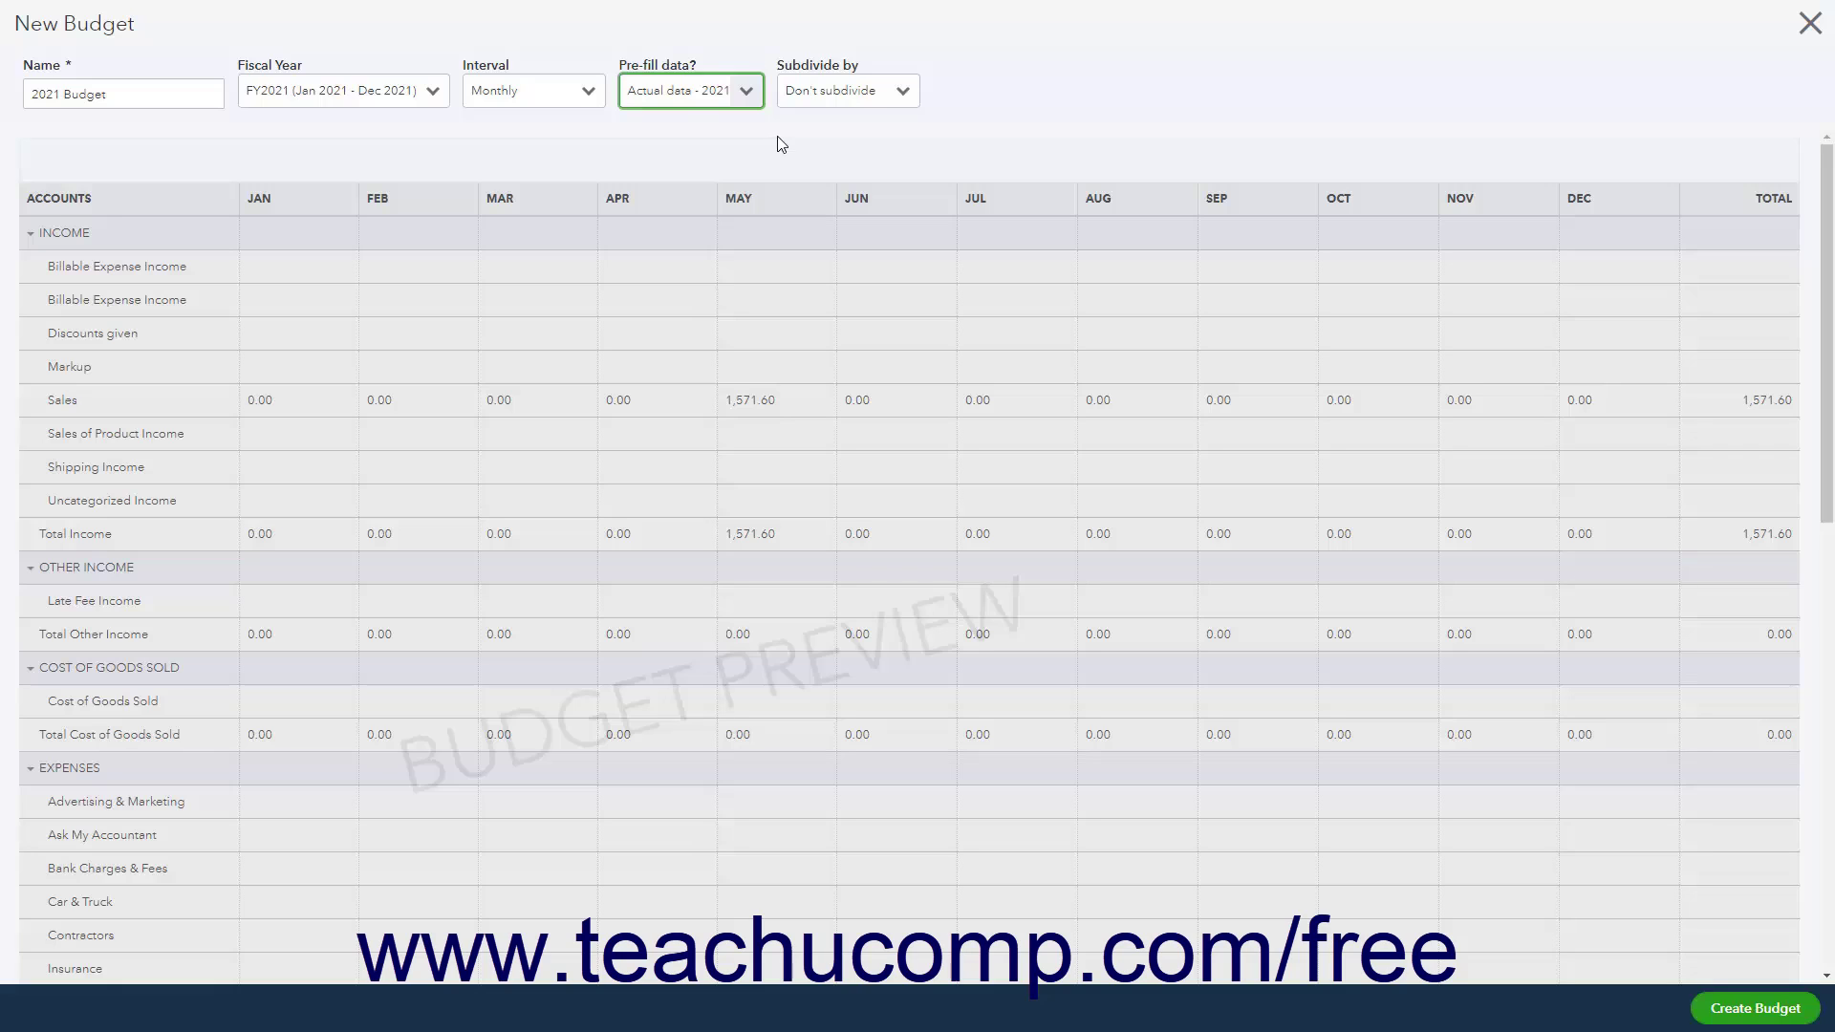
Try subdividing the budget by customer, then remove the subdivision without choosing customers.
click(904, 94)
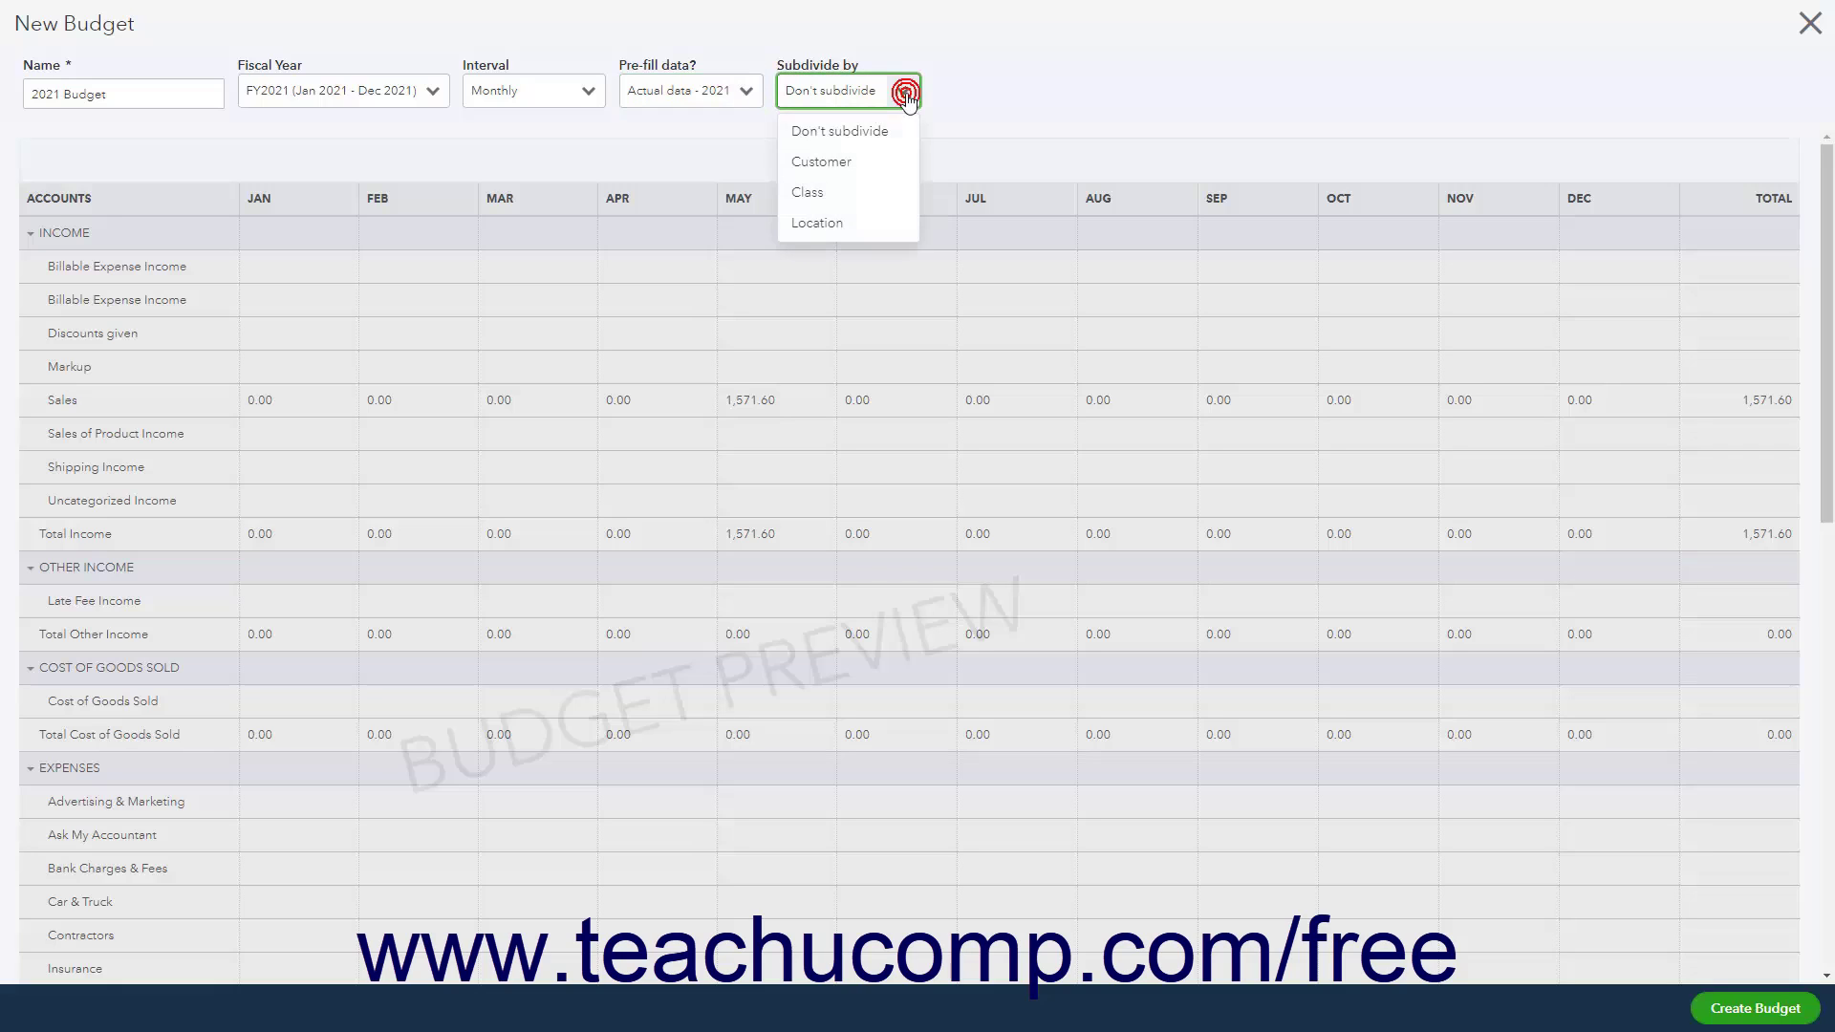
click(886, 164)
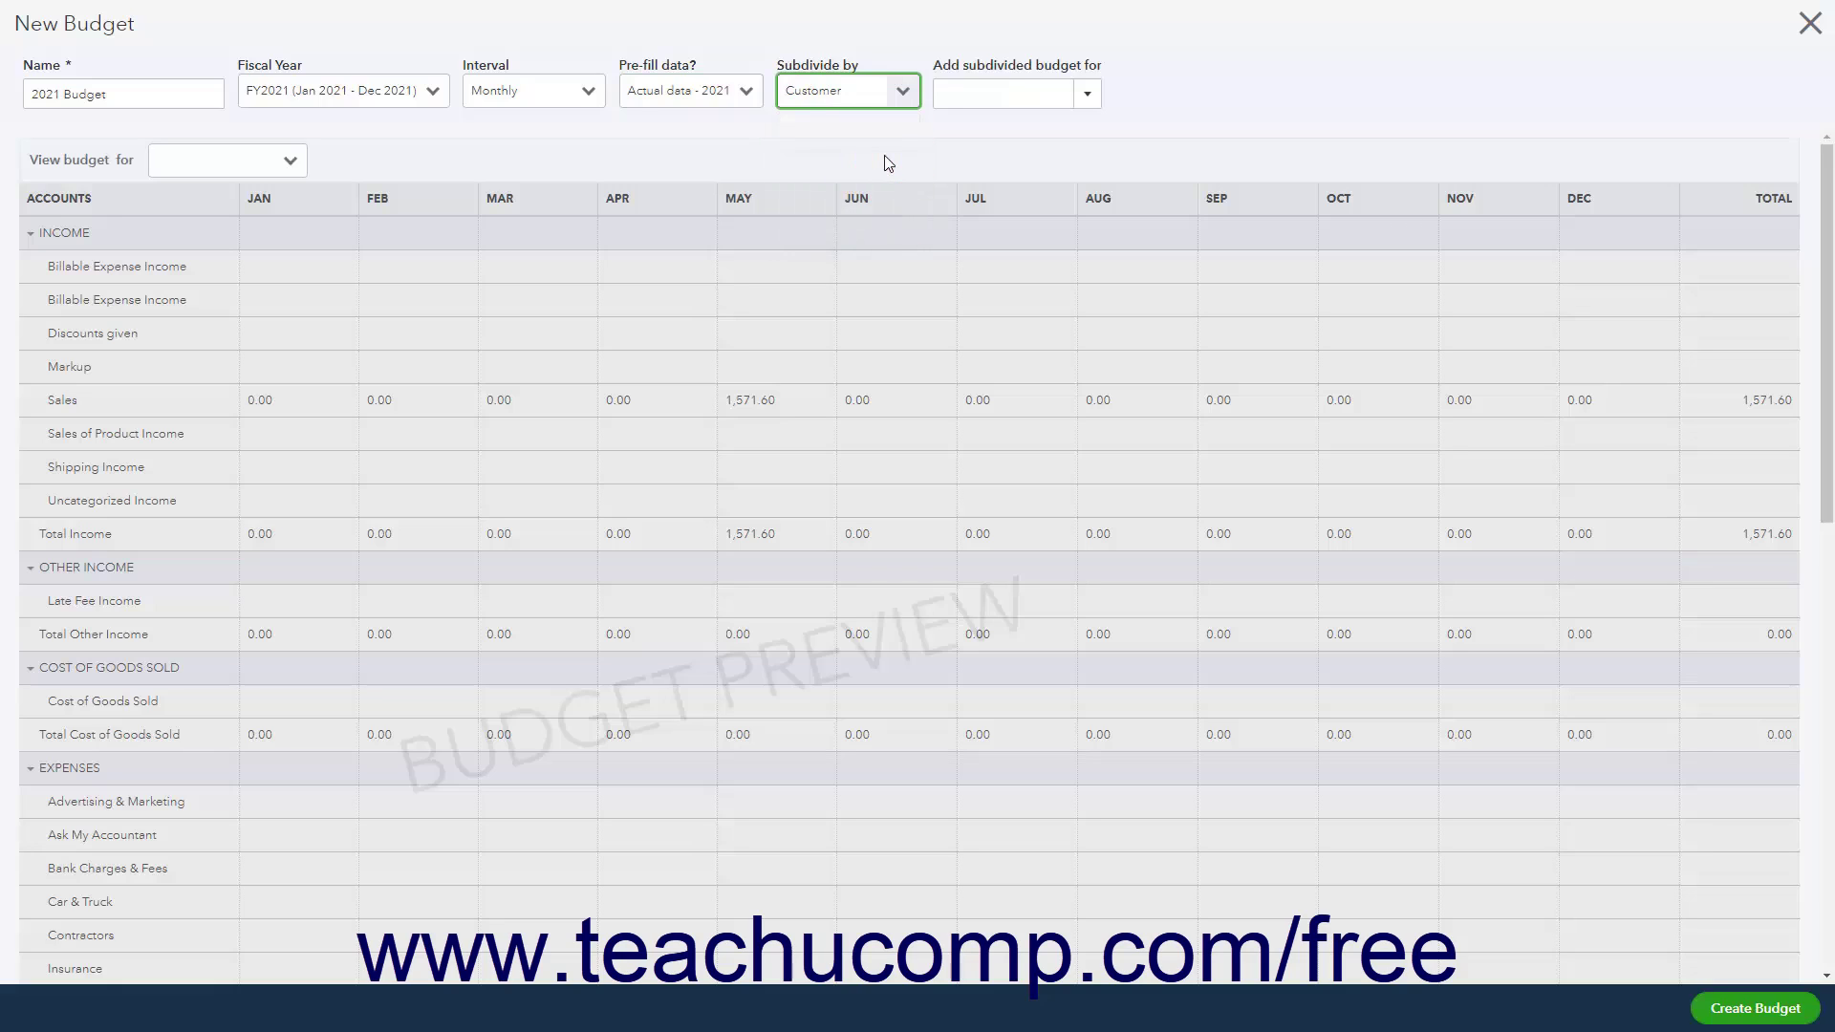
click(1086, 96)
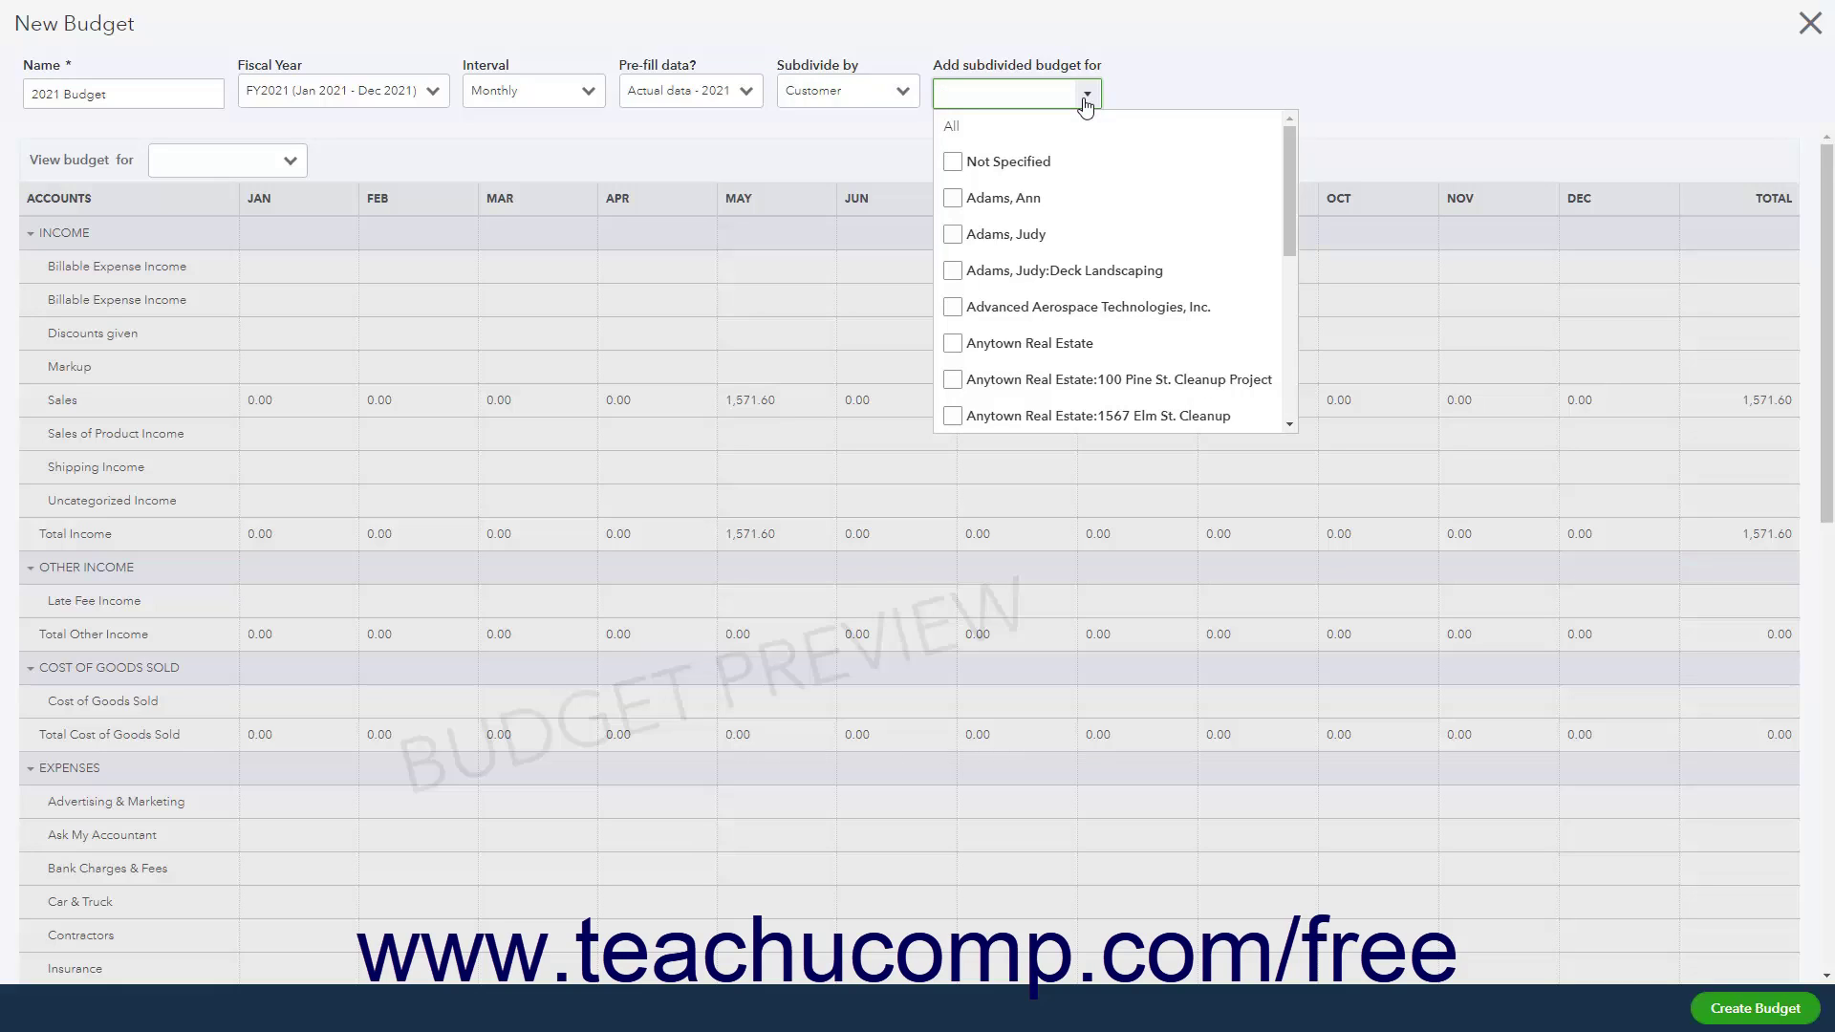
click(1085, 103)
click(1116, 90)
click(905, 92)
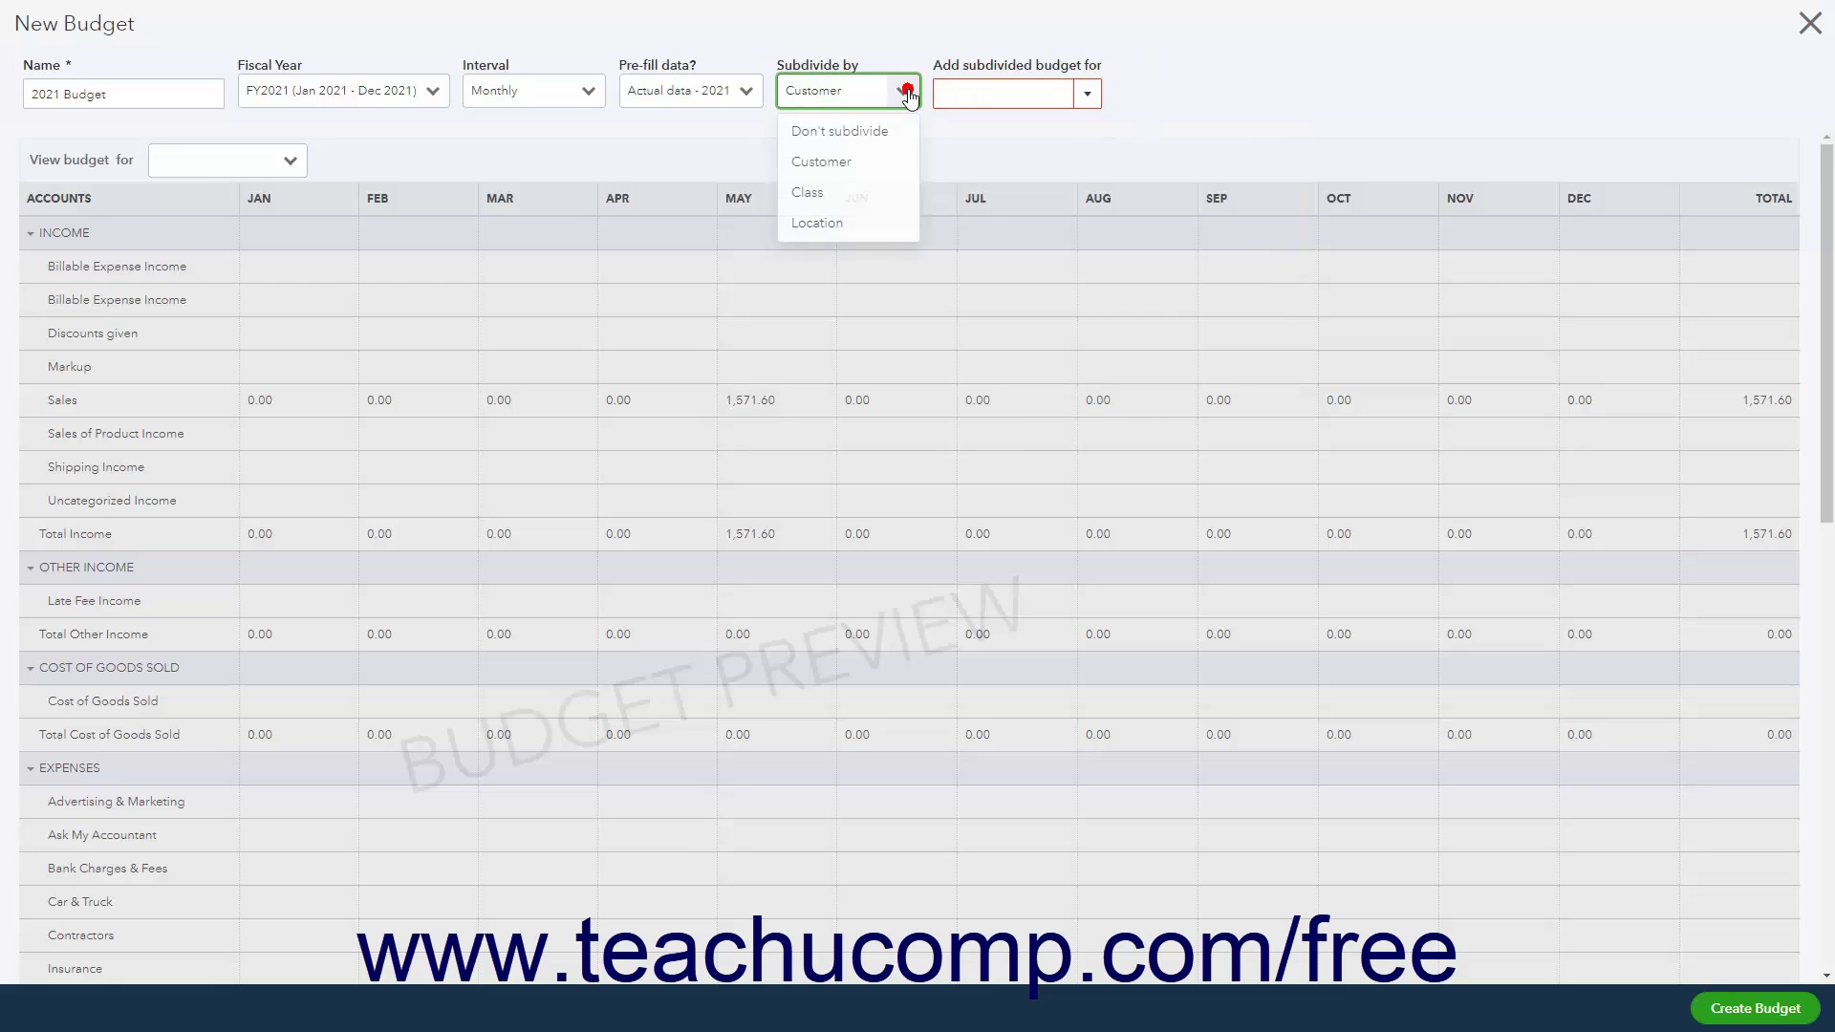
click(880, 131)
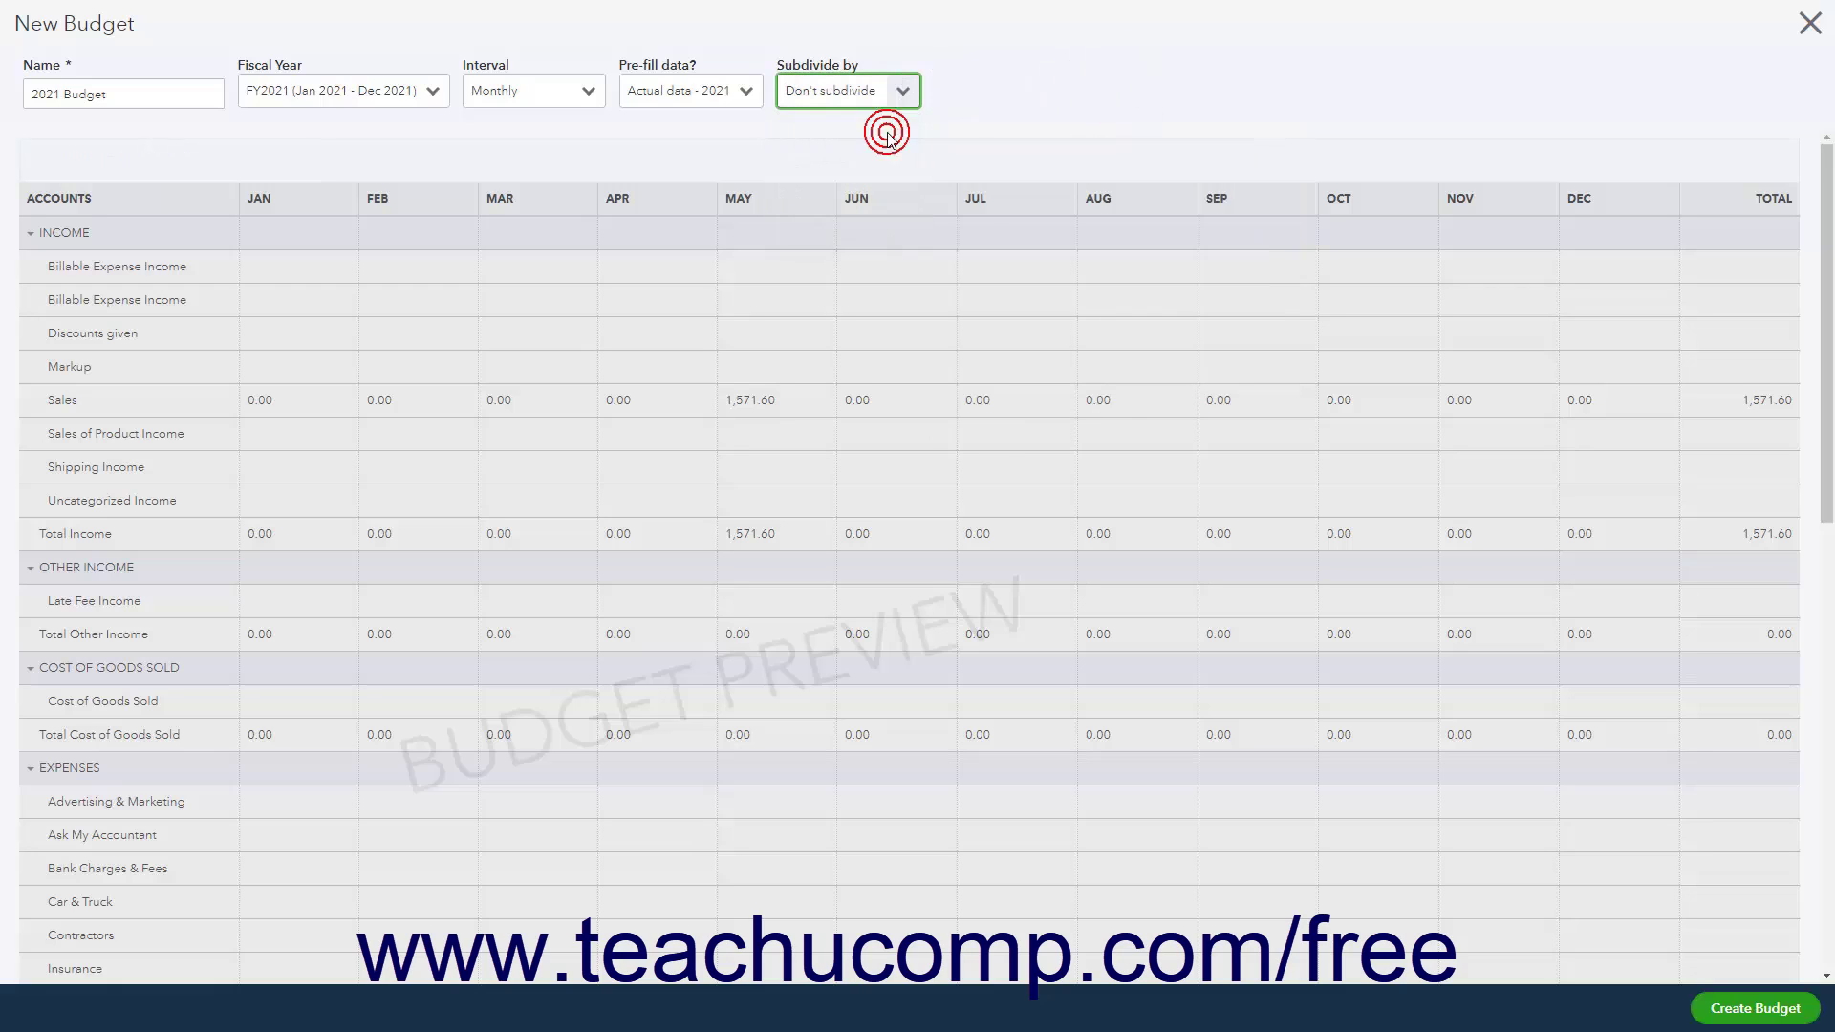
Set Pre-fill data to No and move on to the monthly entry grid.
click(746, 91)
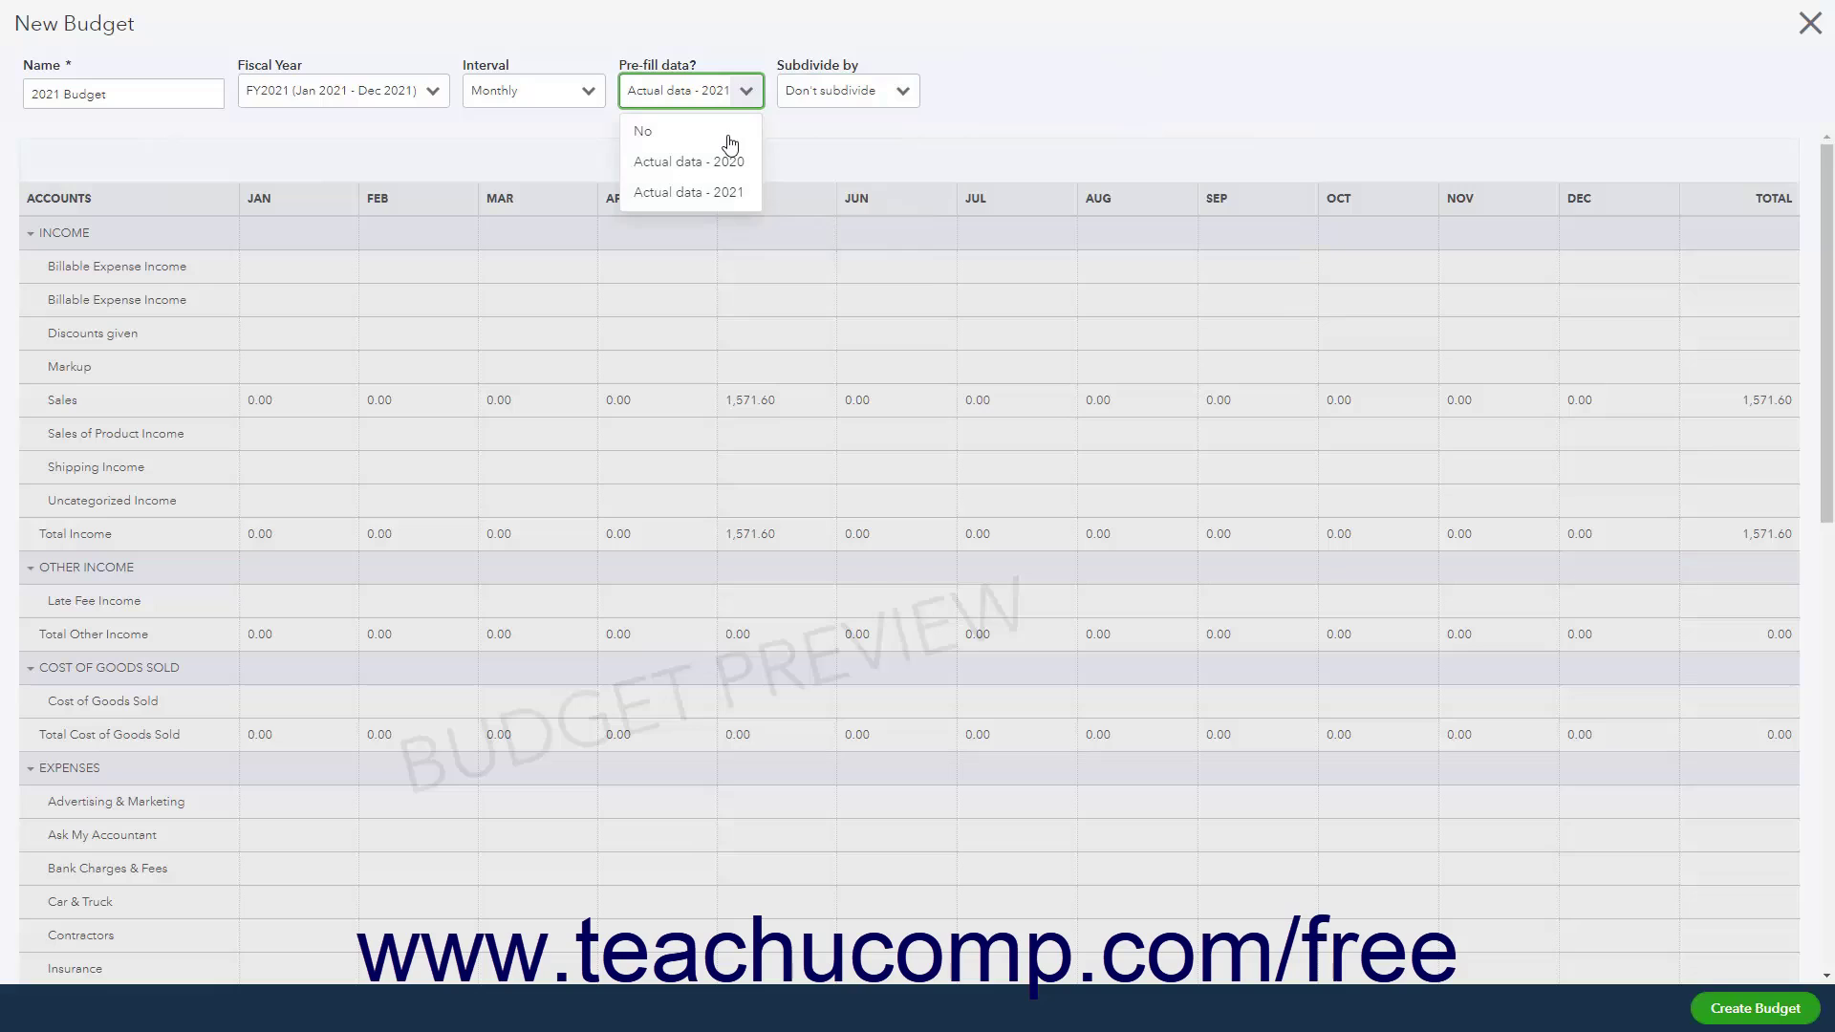
click(723, 139)
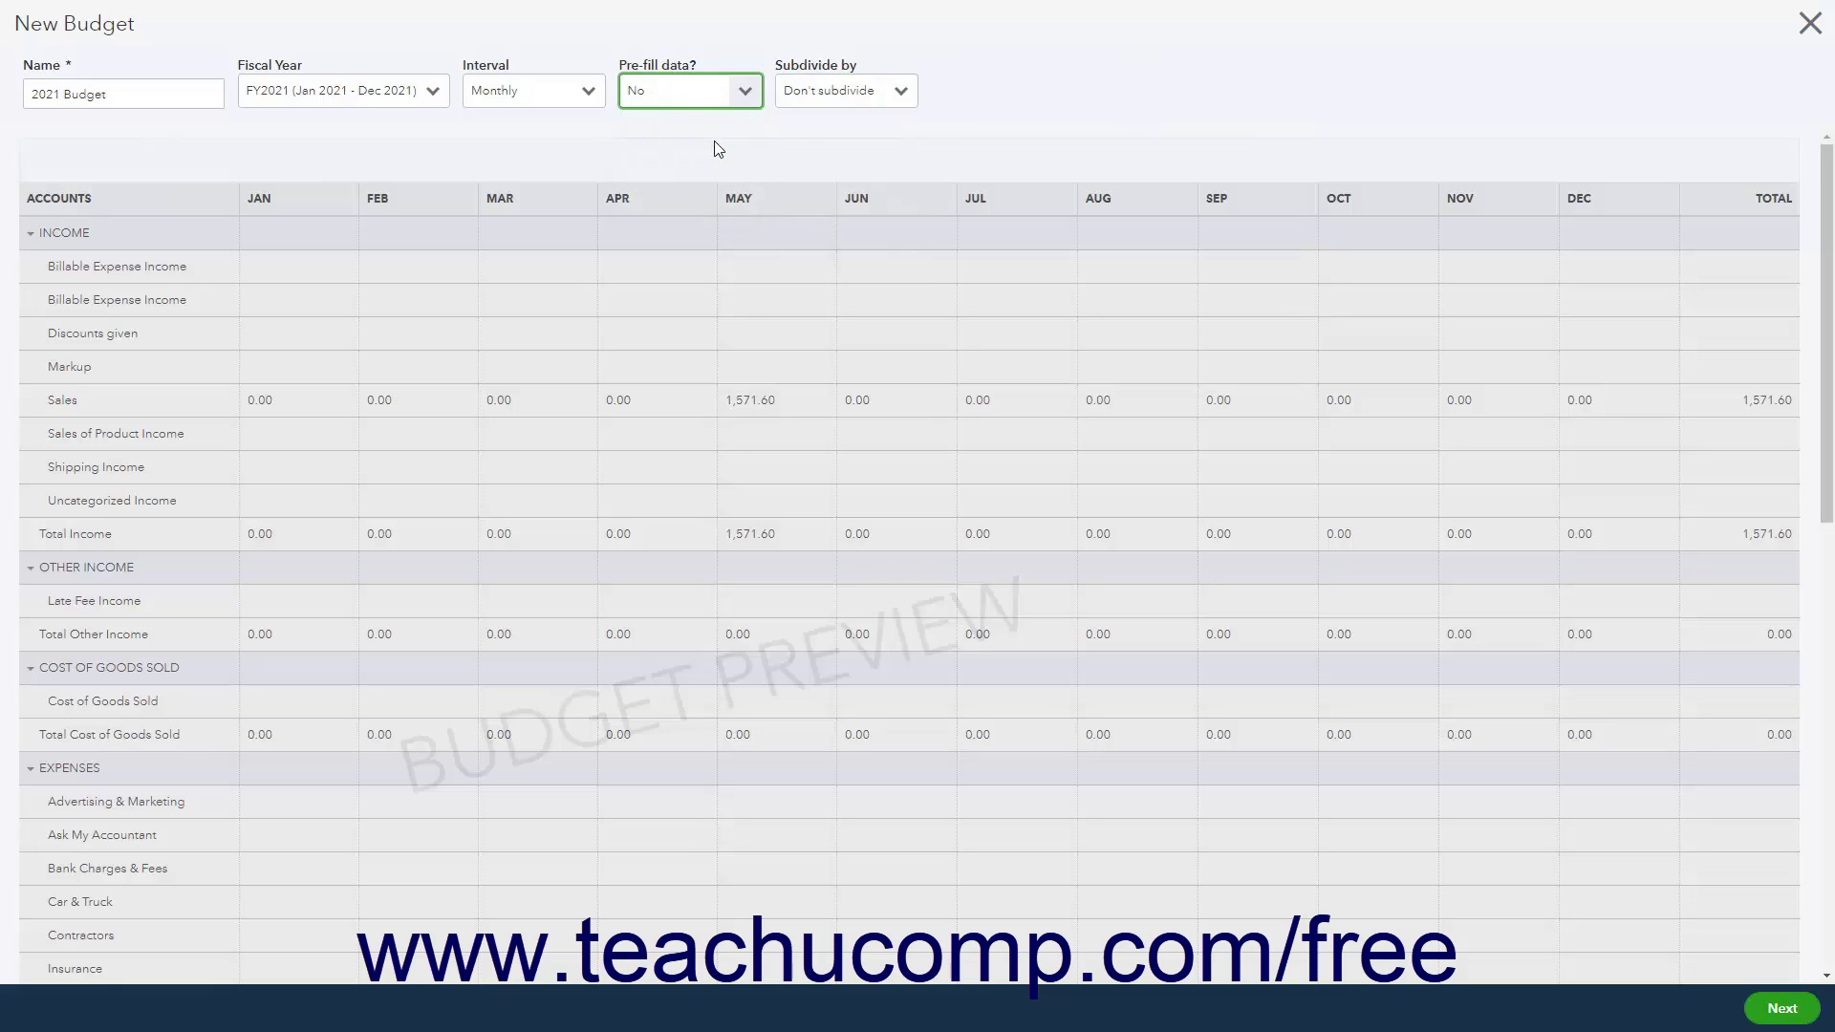
click(1783, 1009)
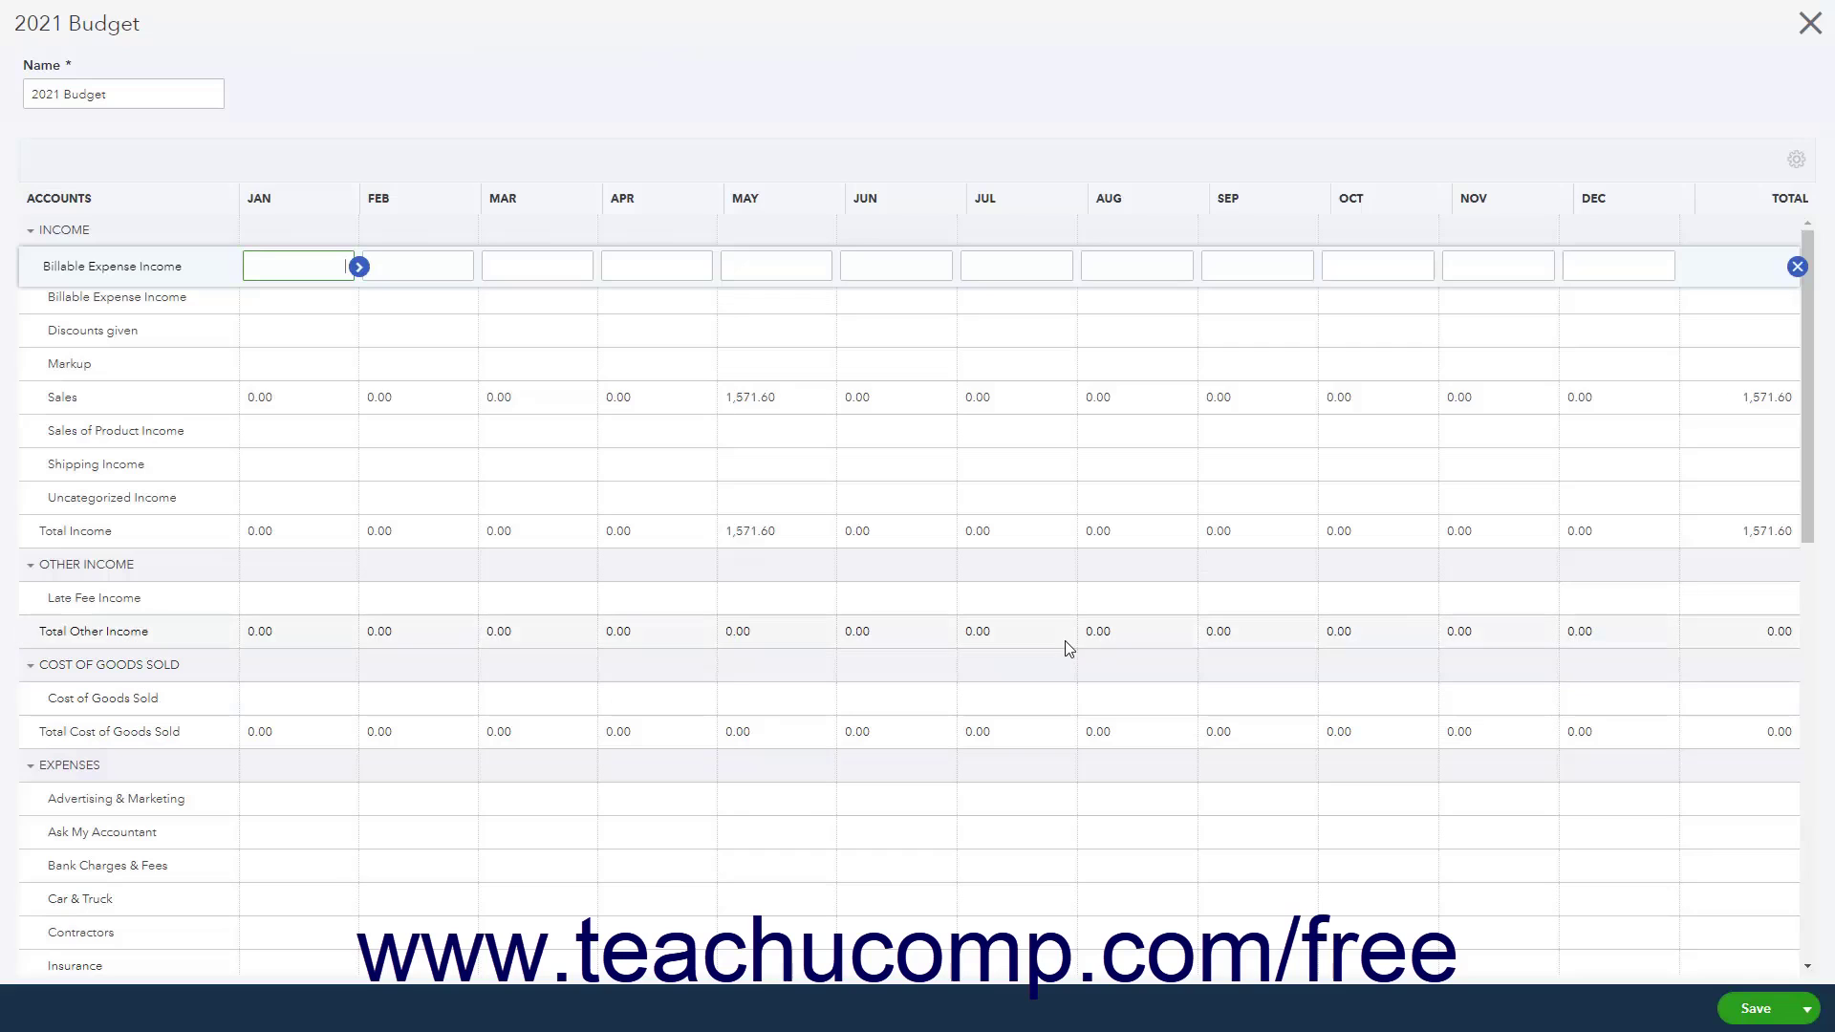
Enter 2,000 for May Sales, copy it across through December, then clear the Sales row.
click(797, 398)
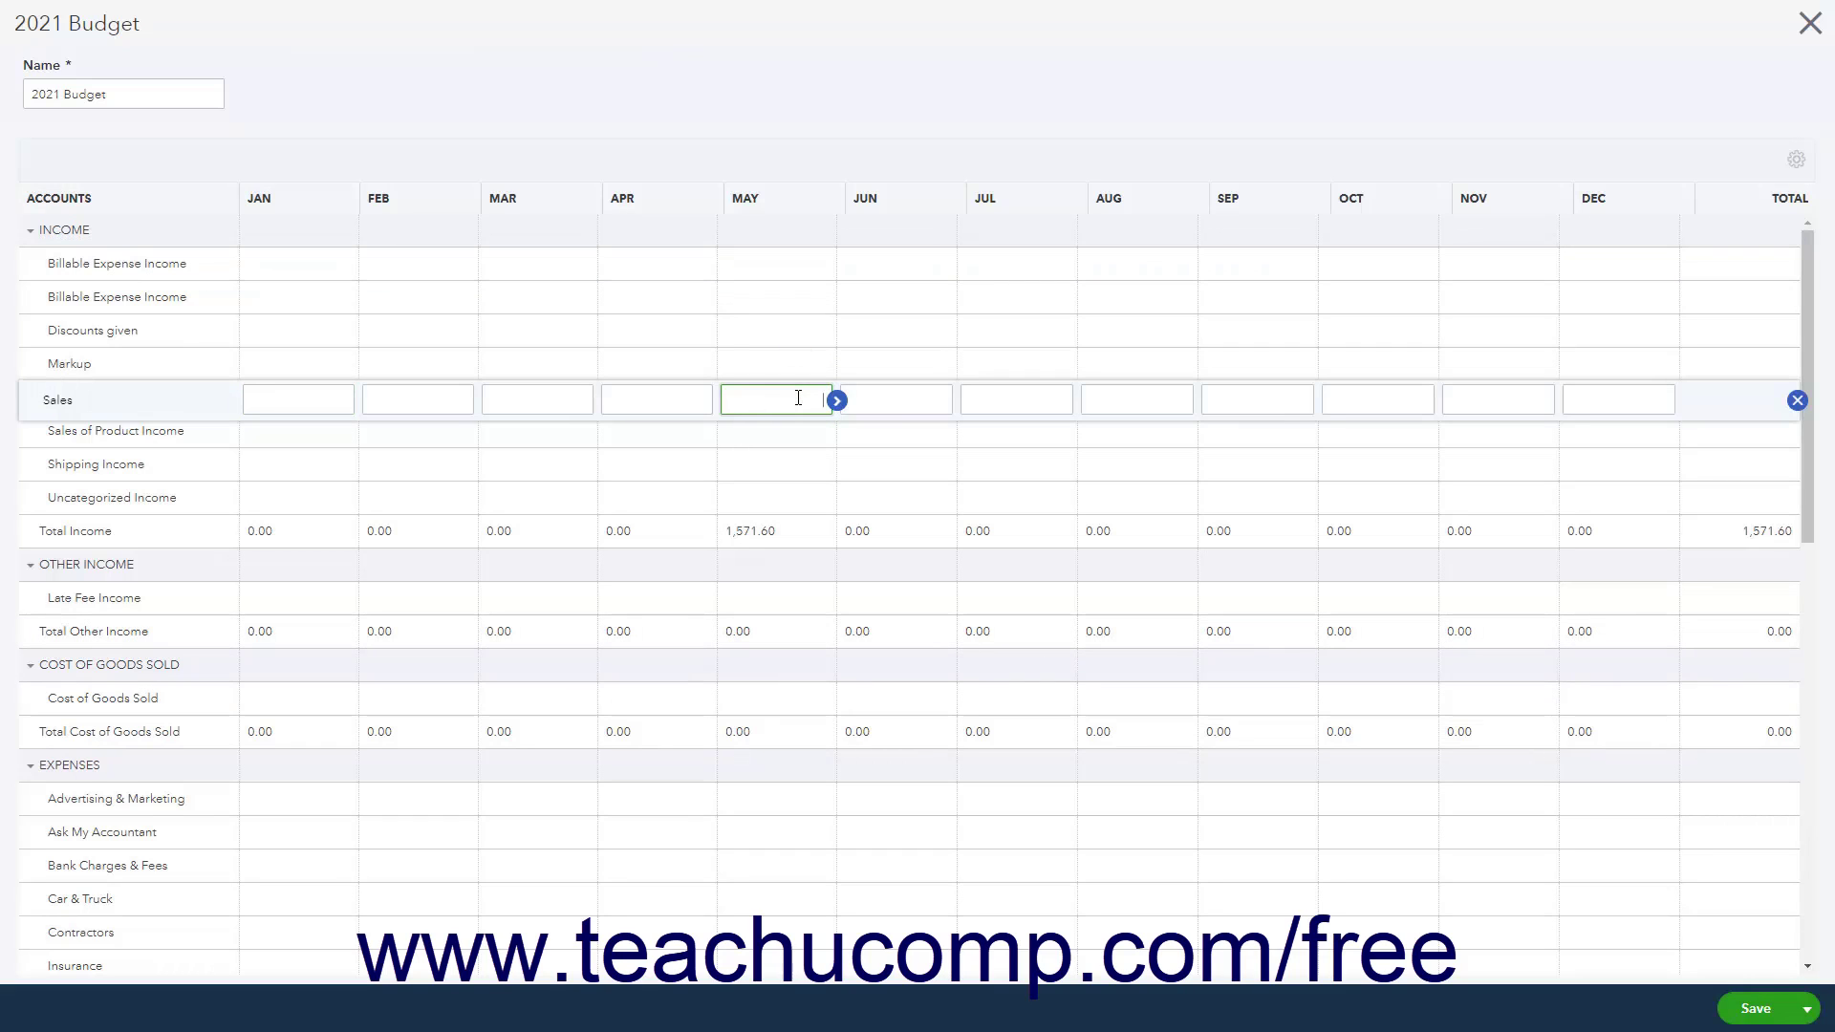
text(2000)
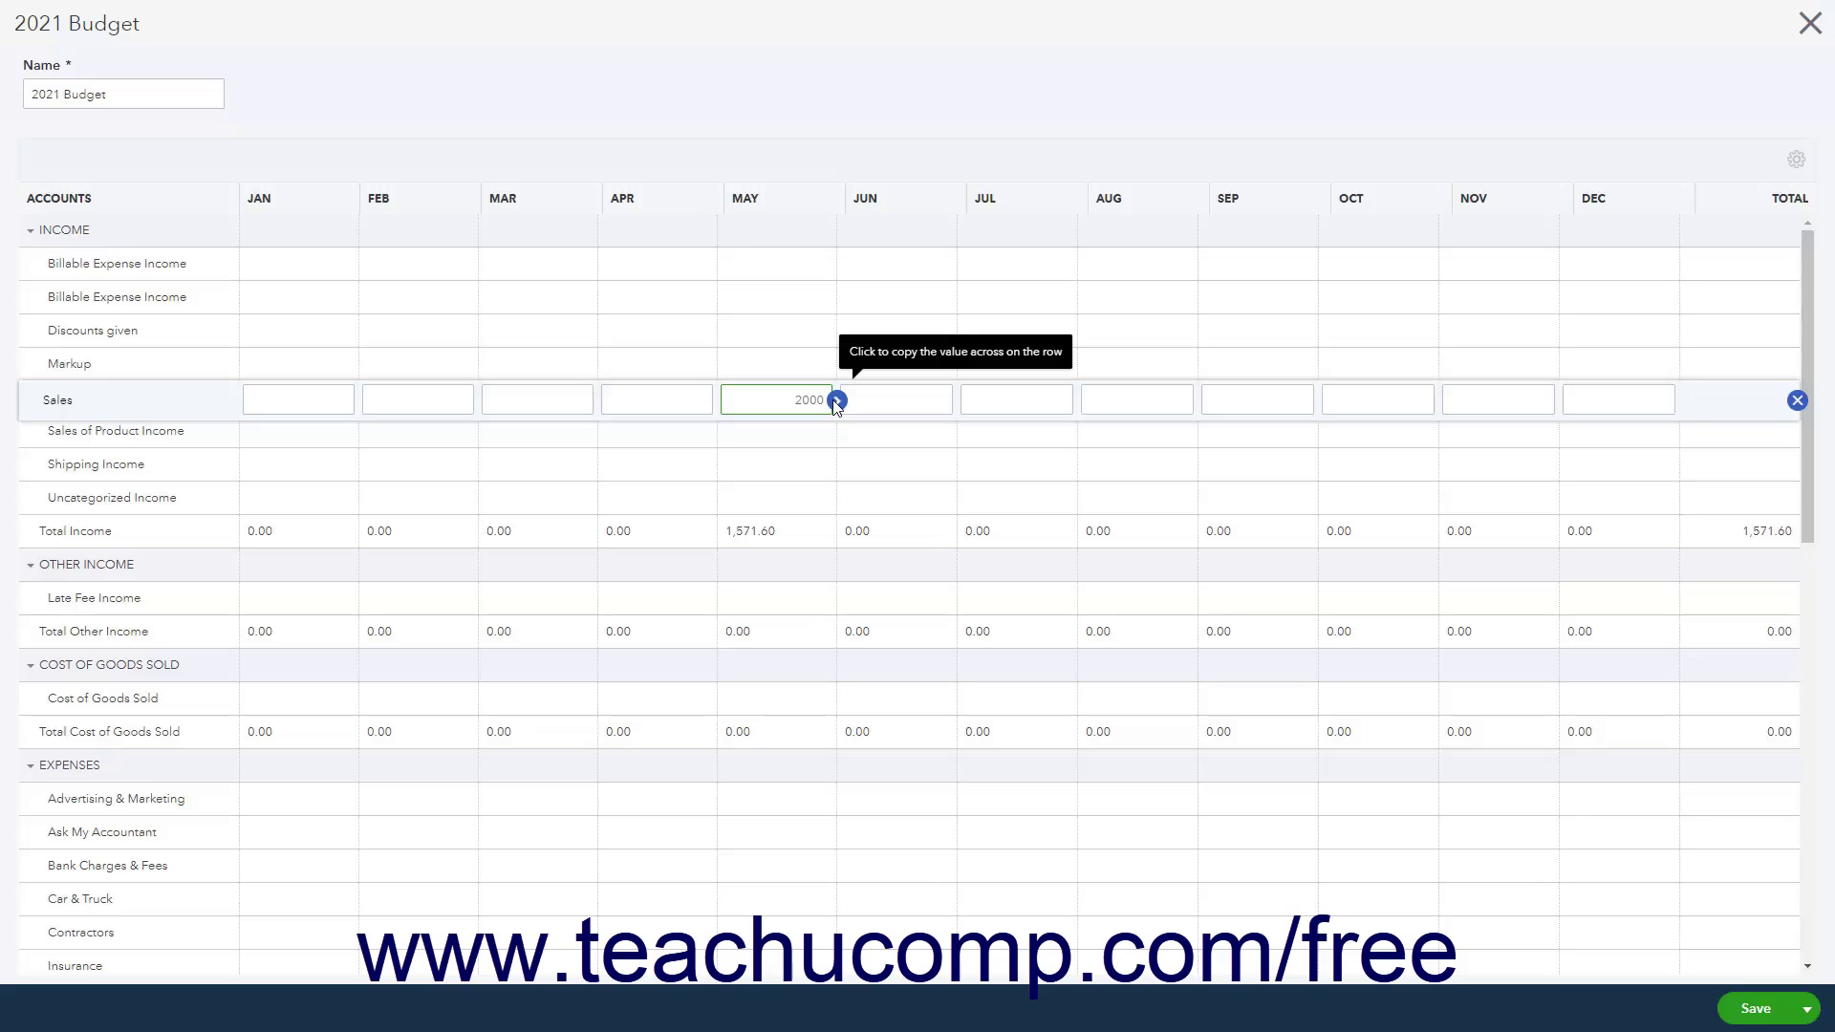
click(836, 401)
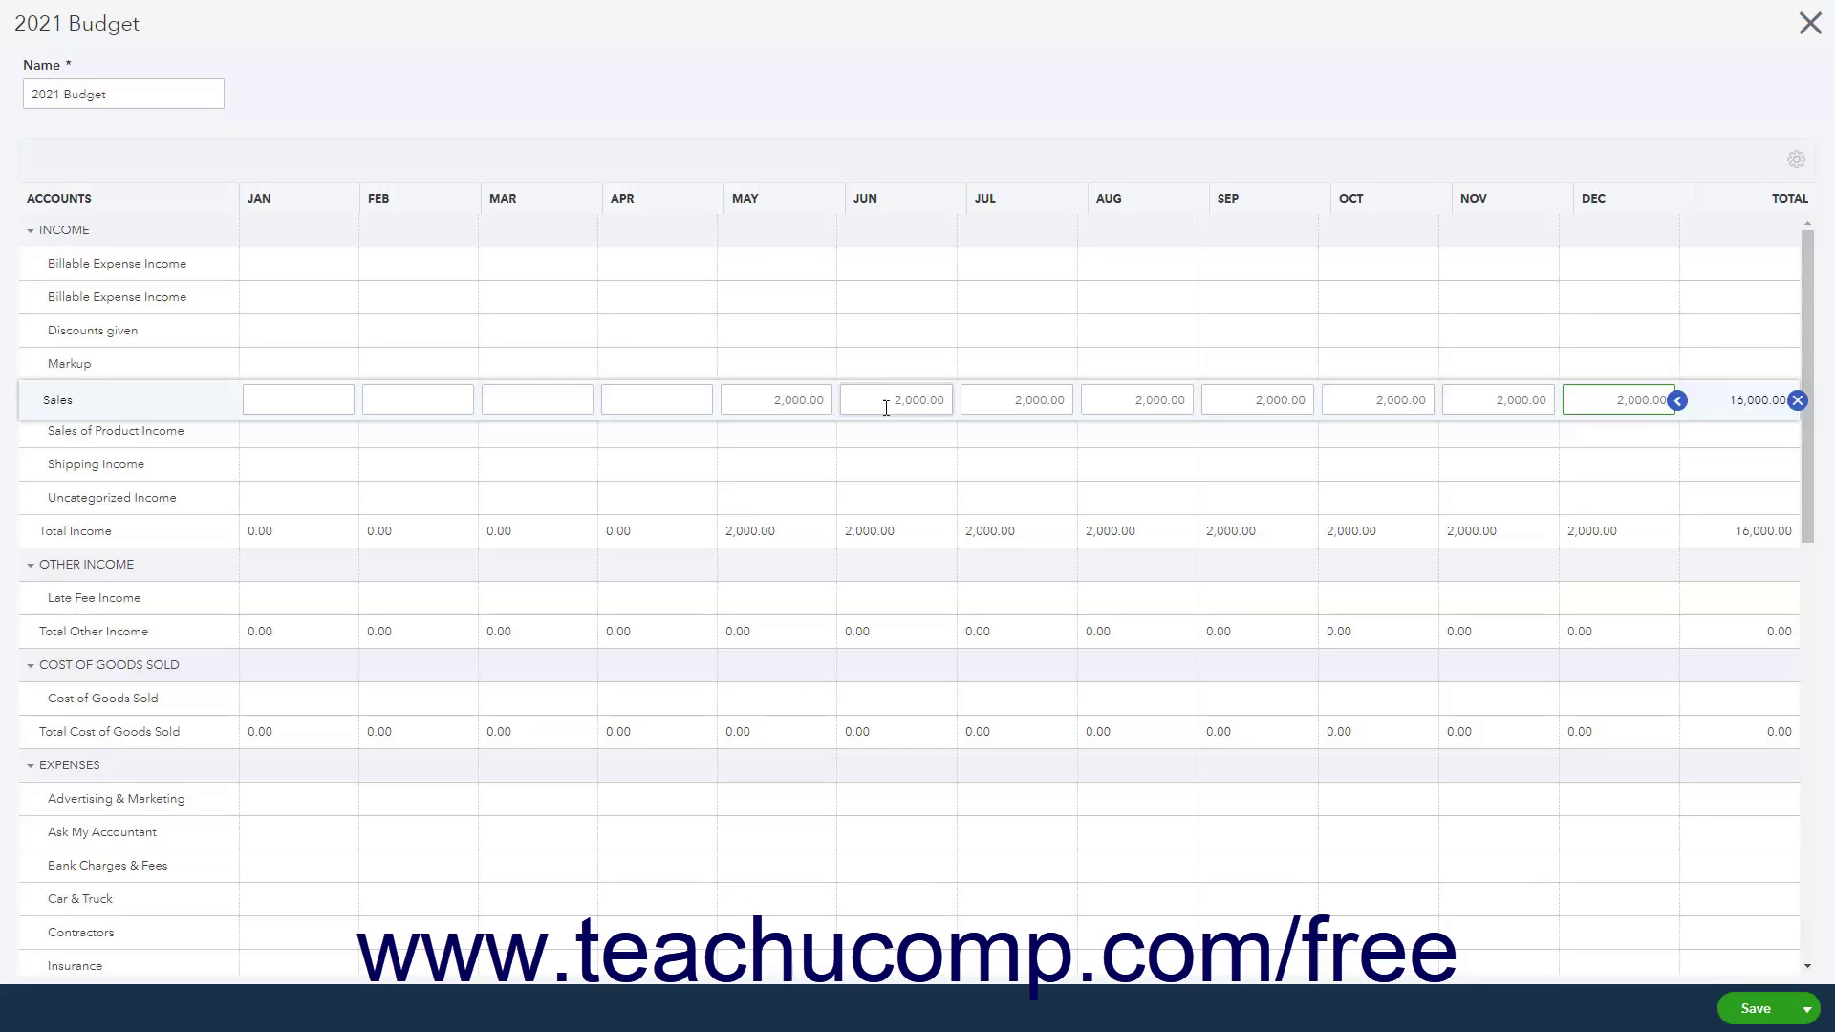
click(1797, 403)
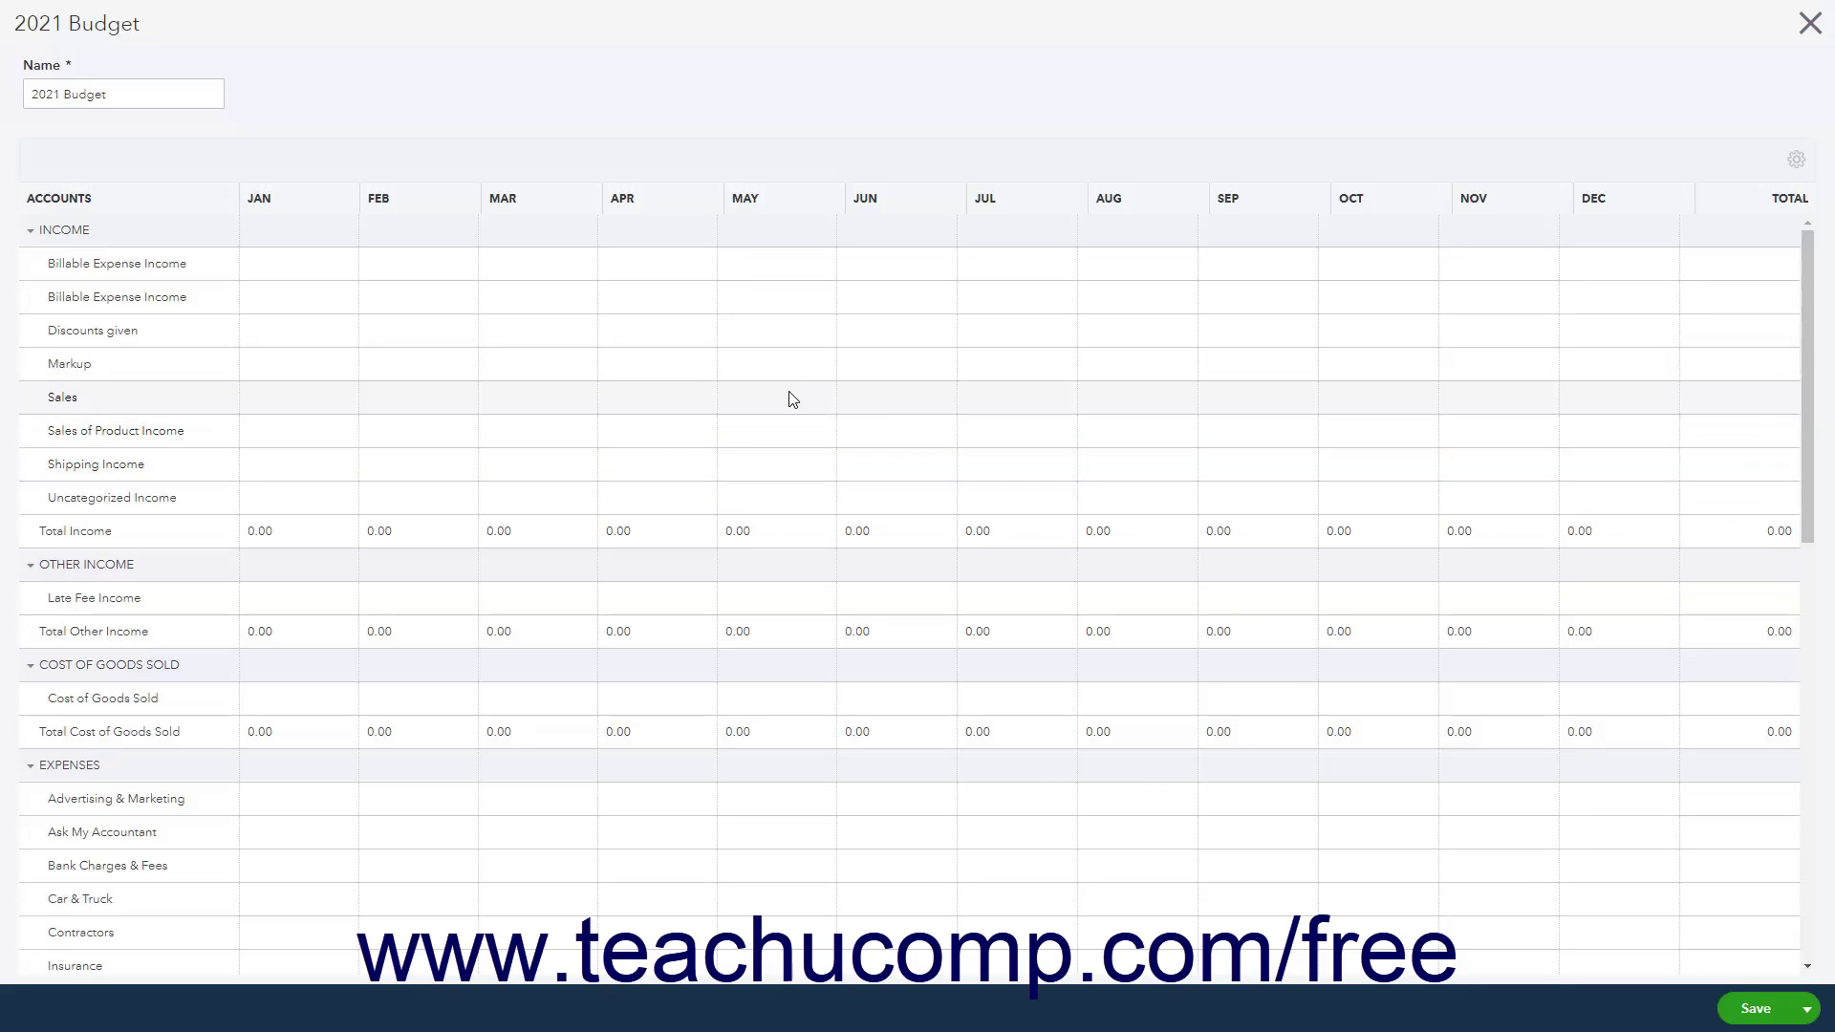
Enter 15,000 May Sales copied through December, then Save and close the budget.
click(790, 396)
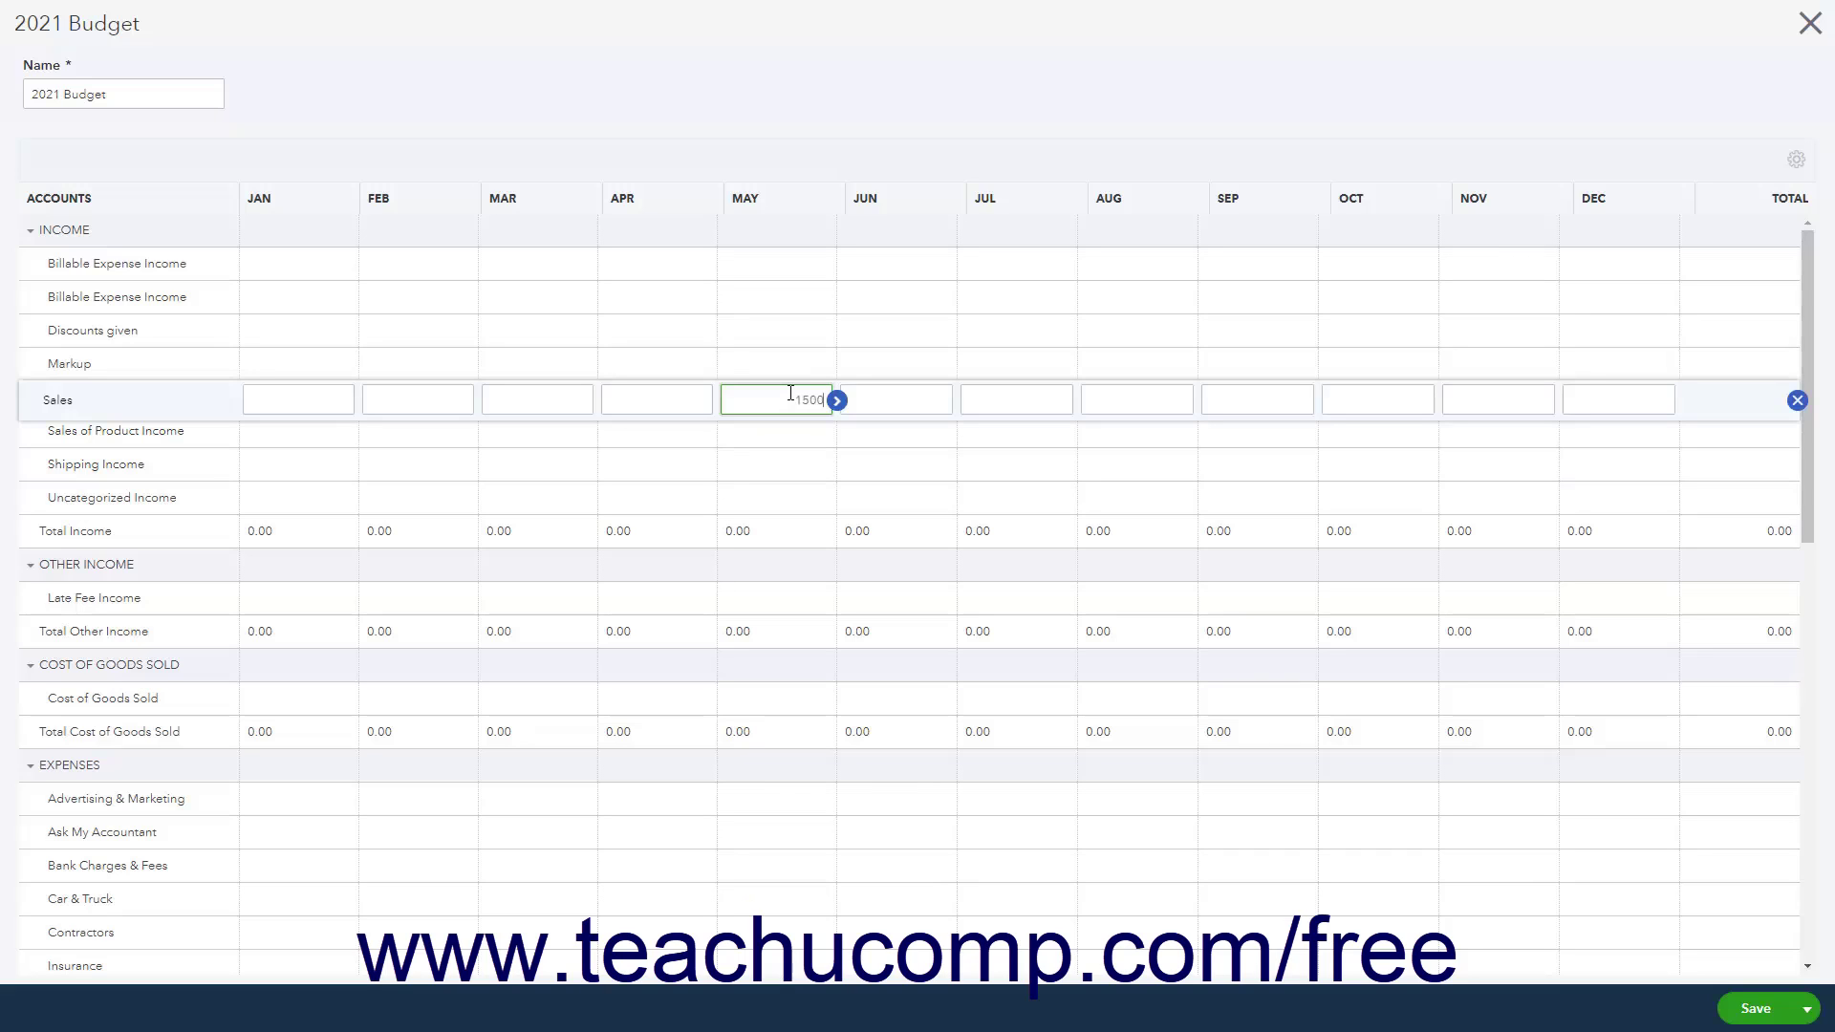
text(1500)
click(836, 399)
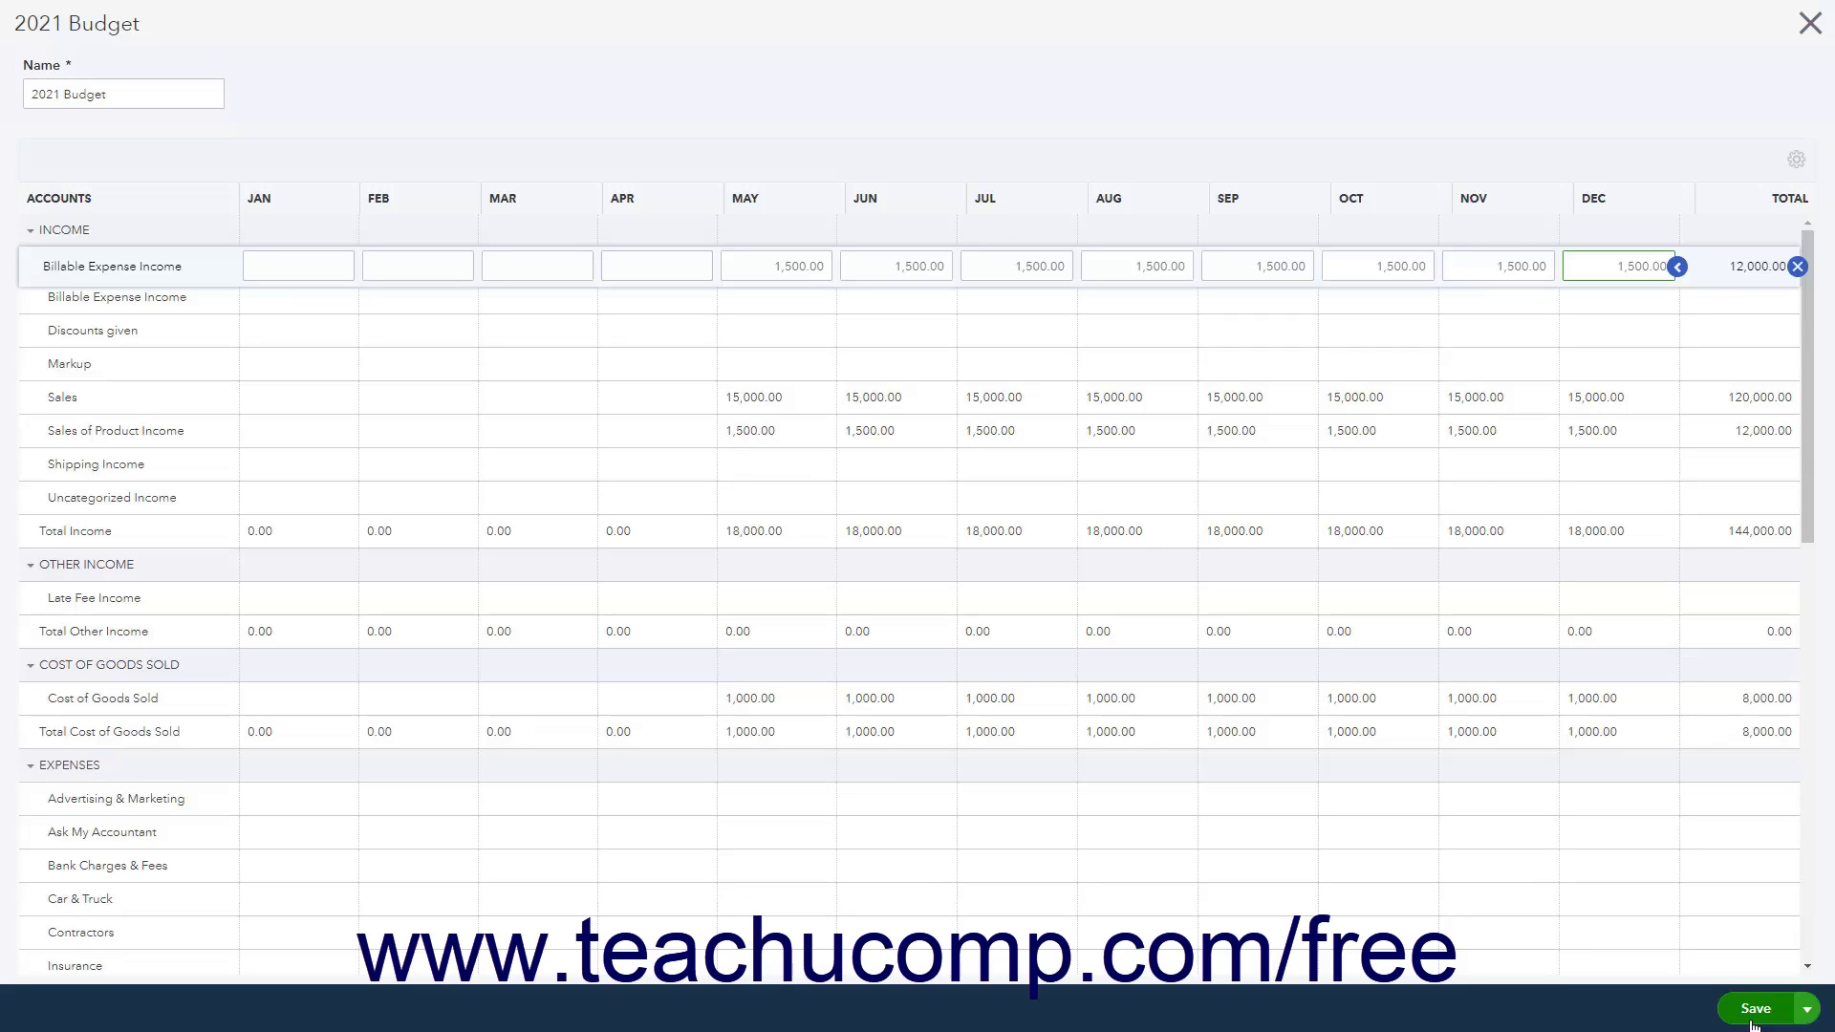
click(1807, 1009)
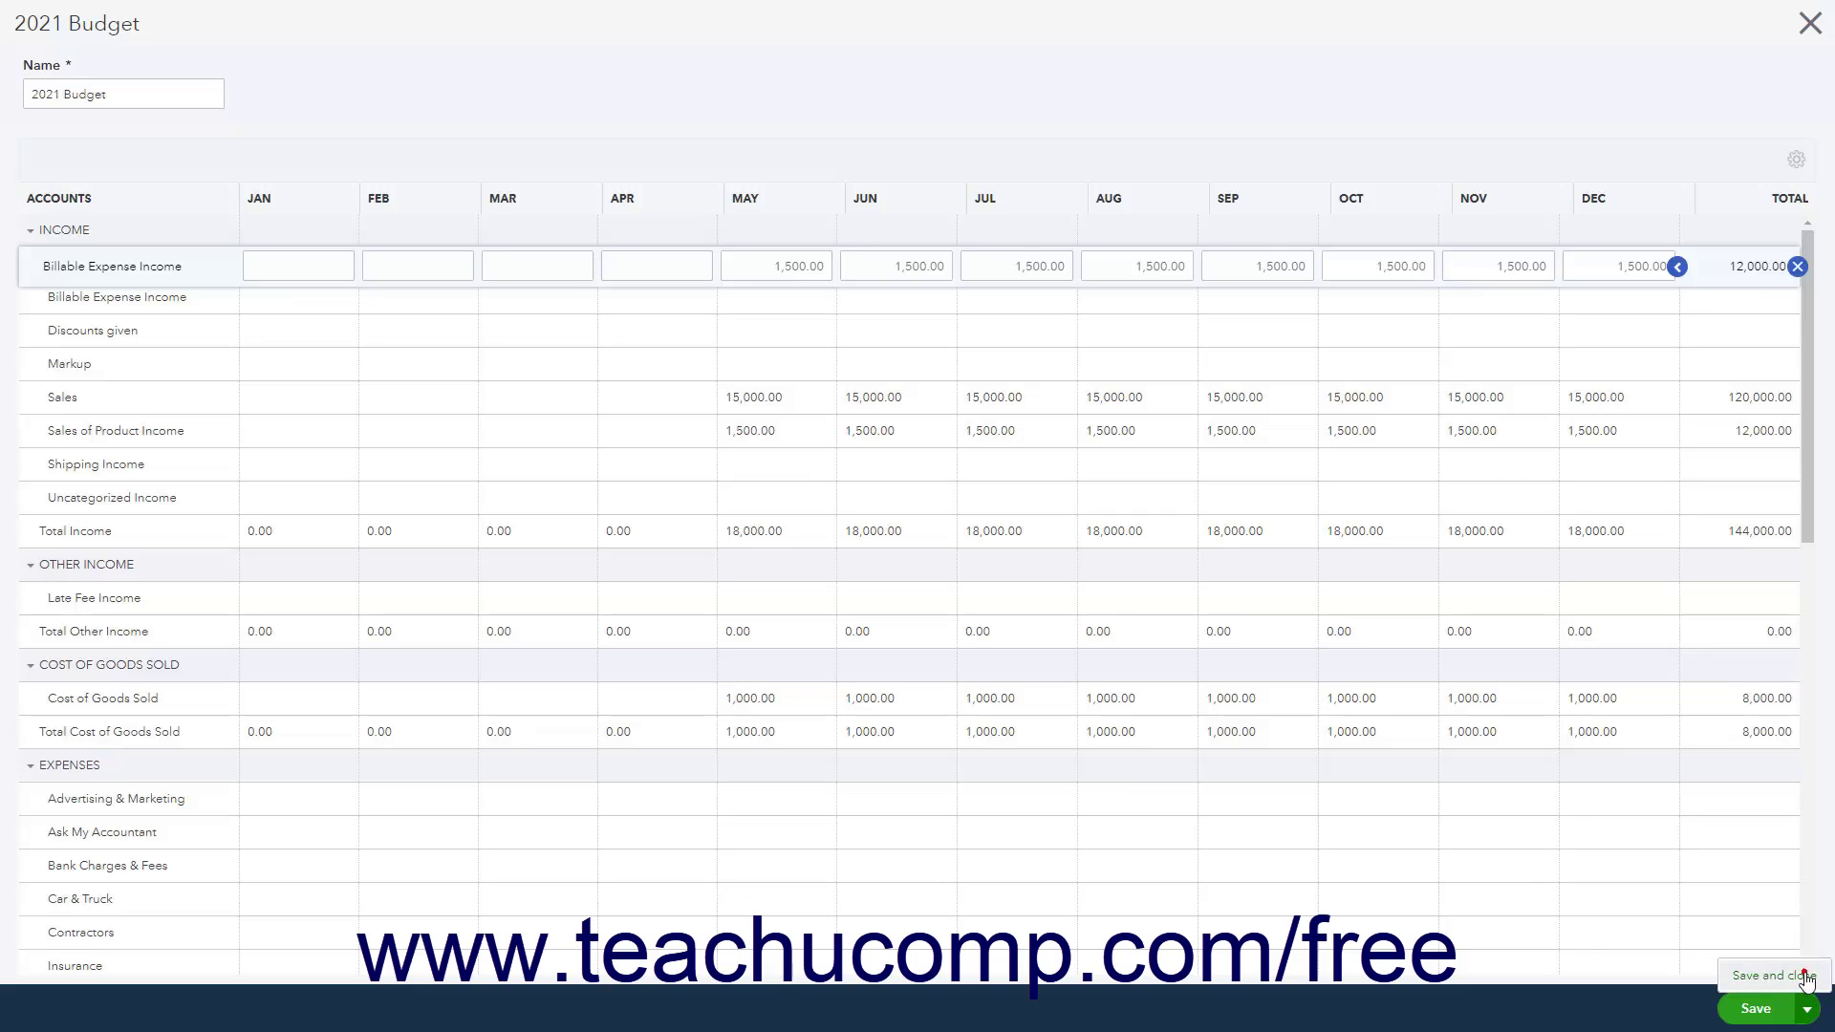
click(1804, 976)
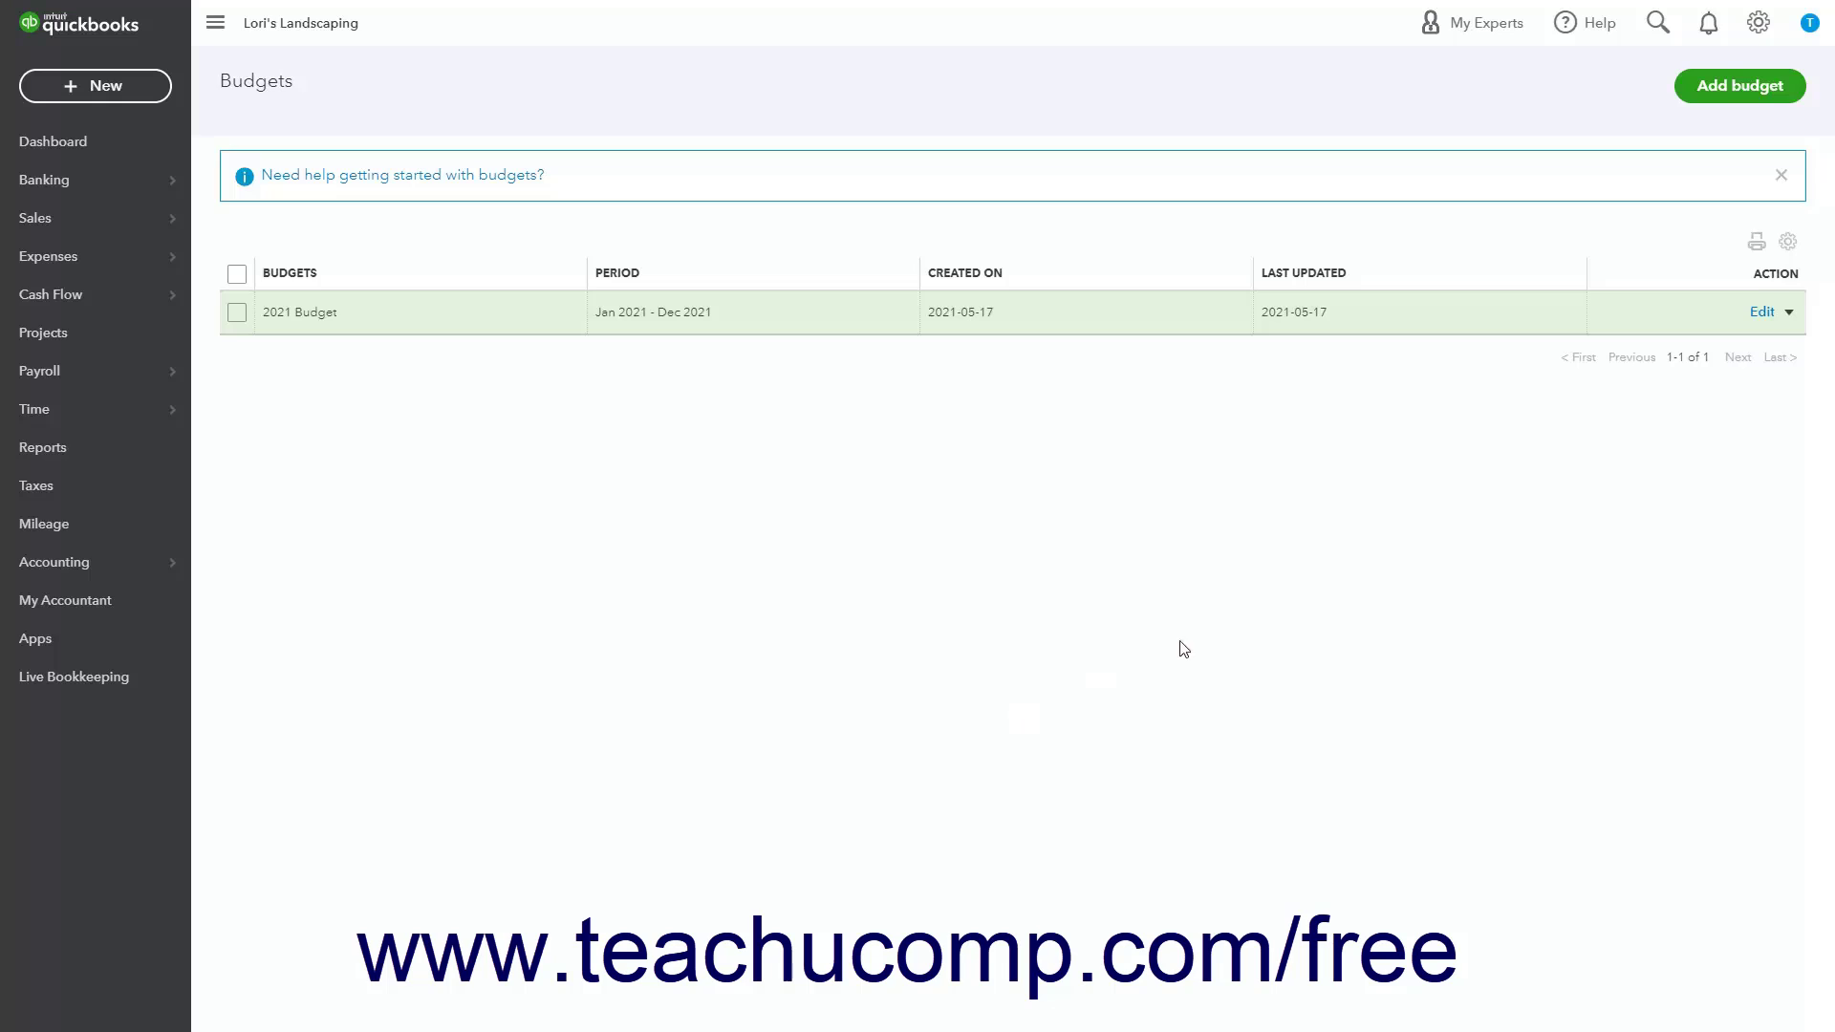
click(1734, 95)
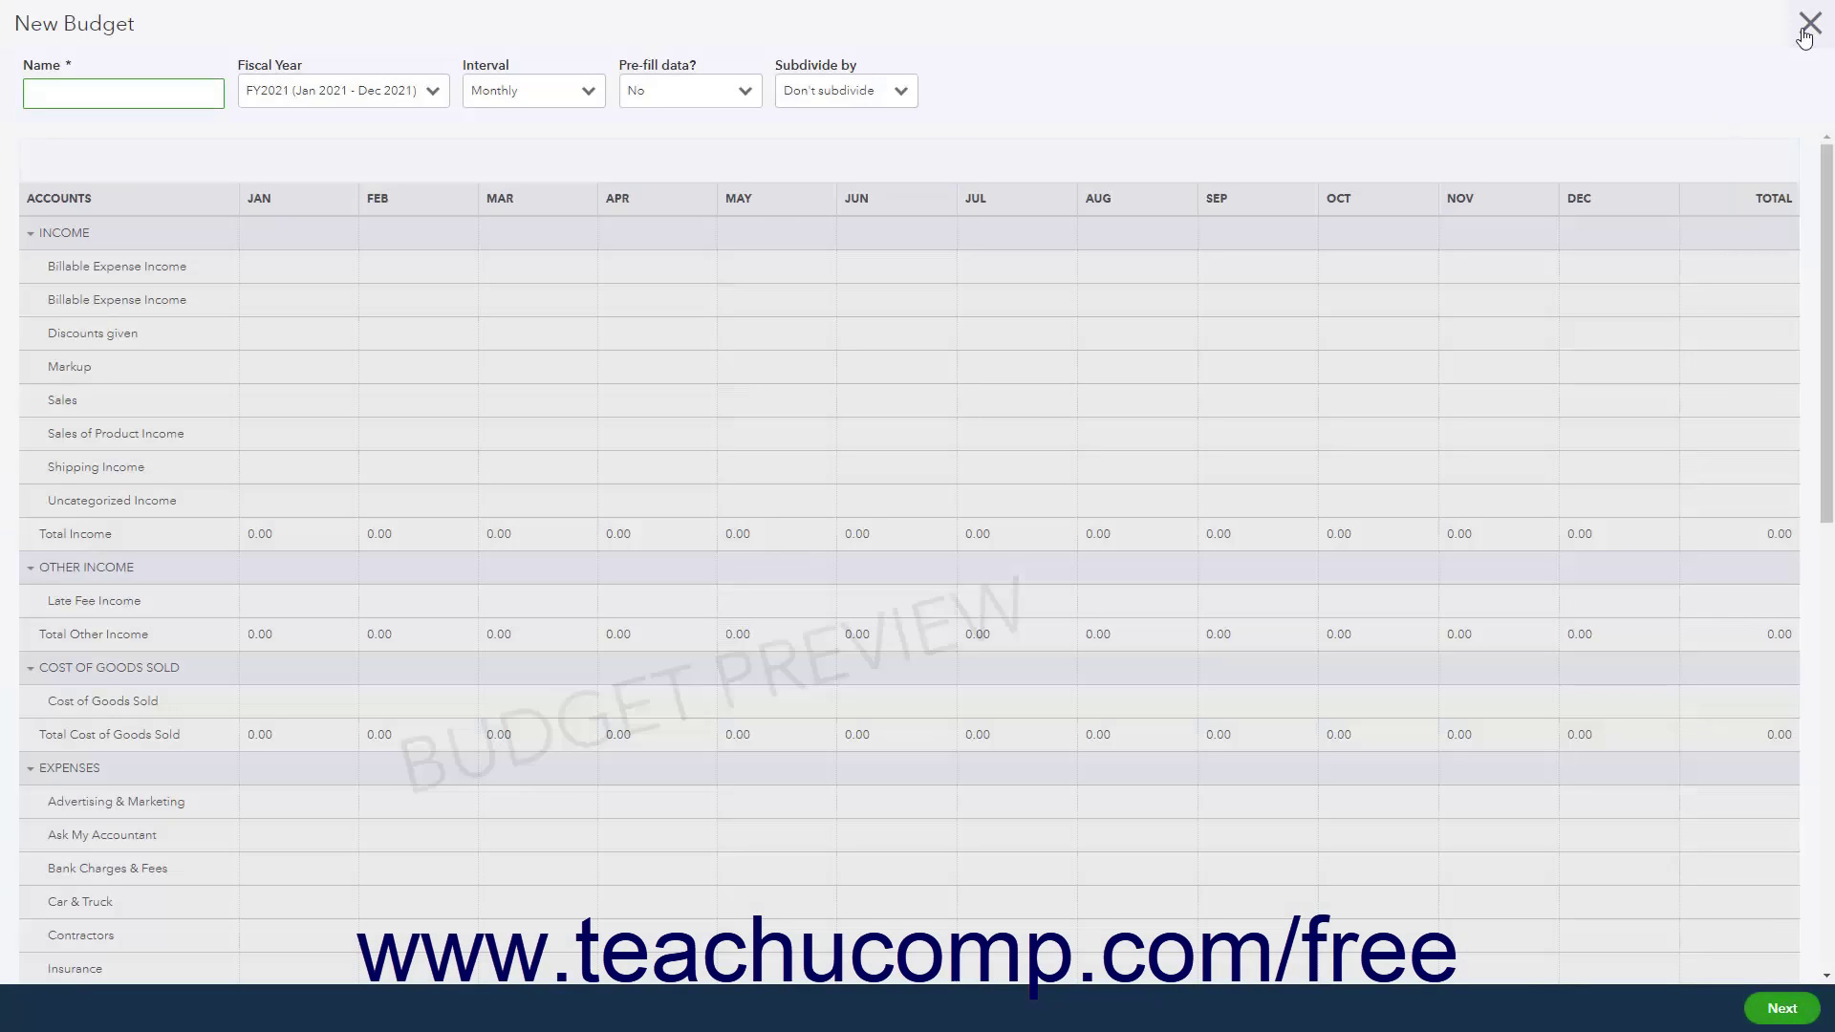
click(1801, 30)
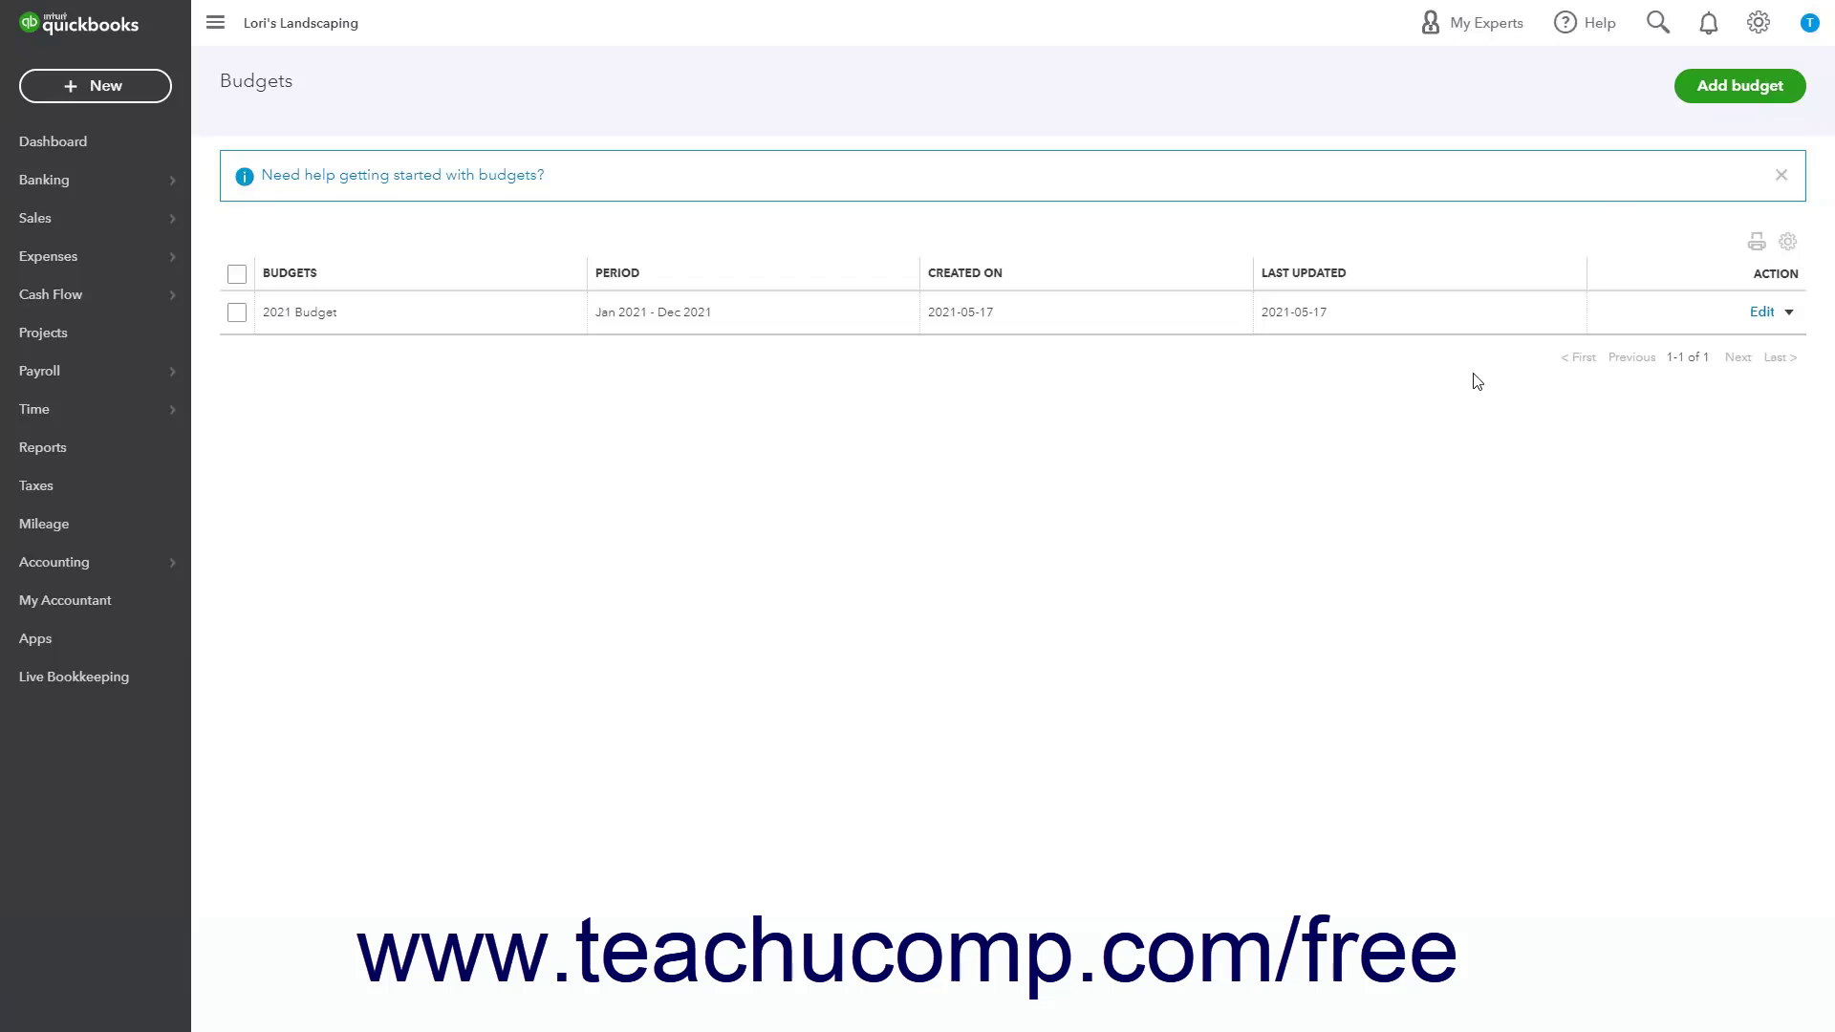
click(1761, 313)
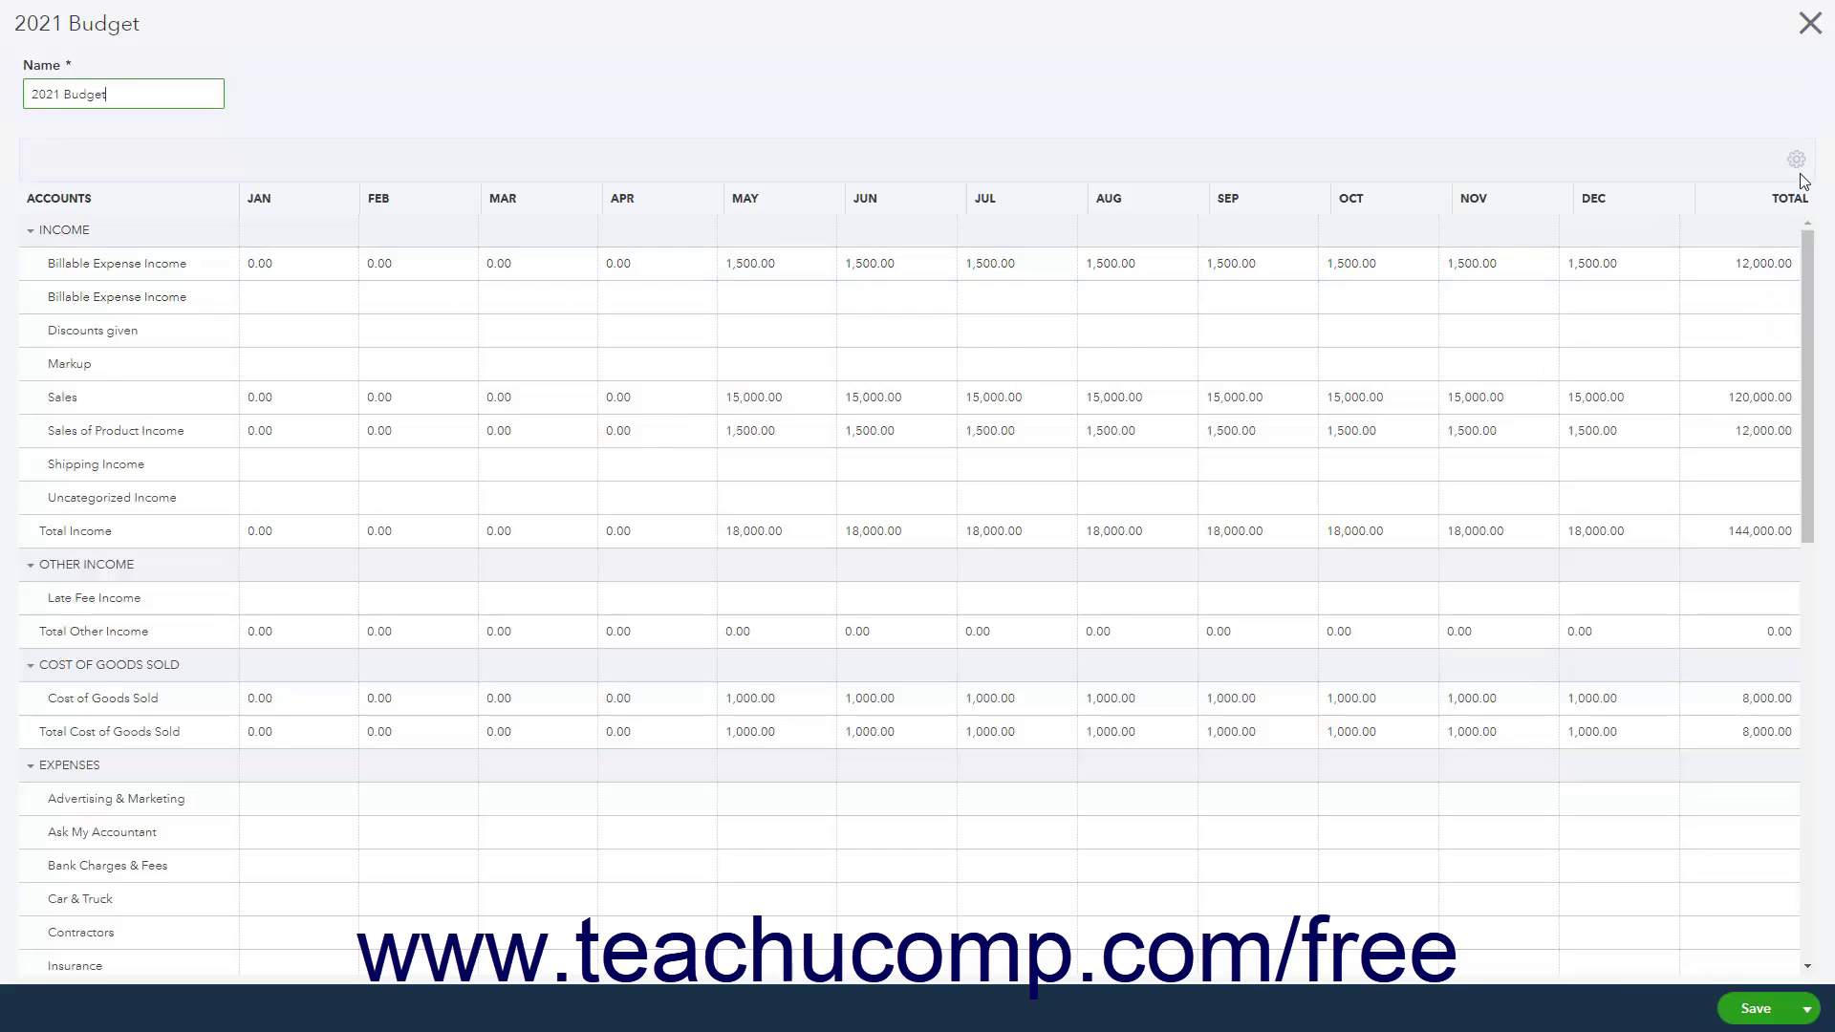
click(1808, 34)
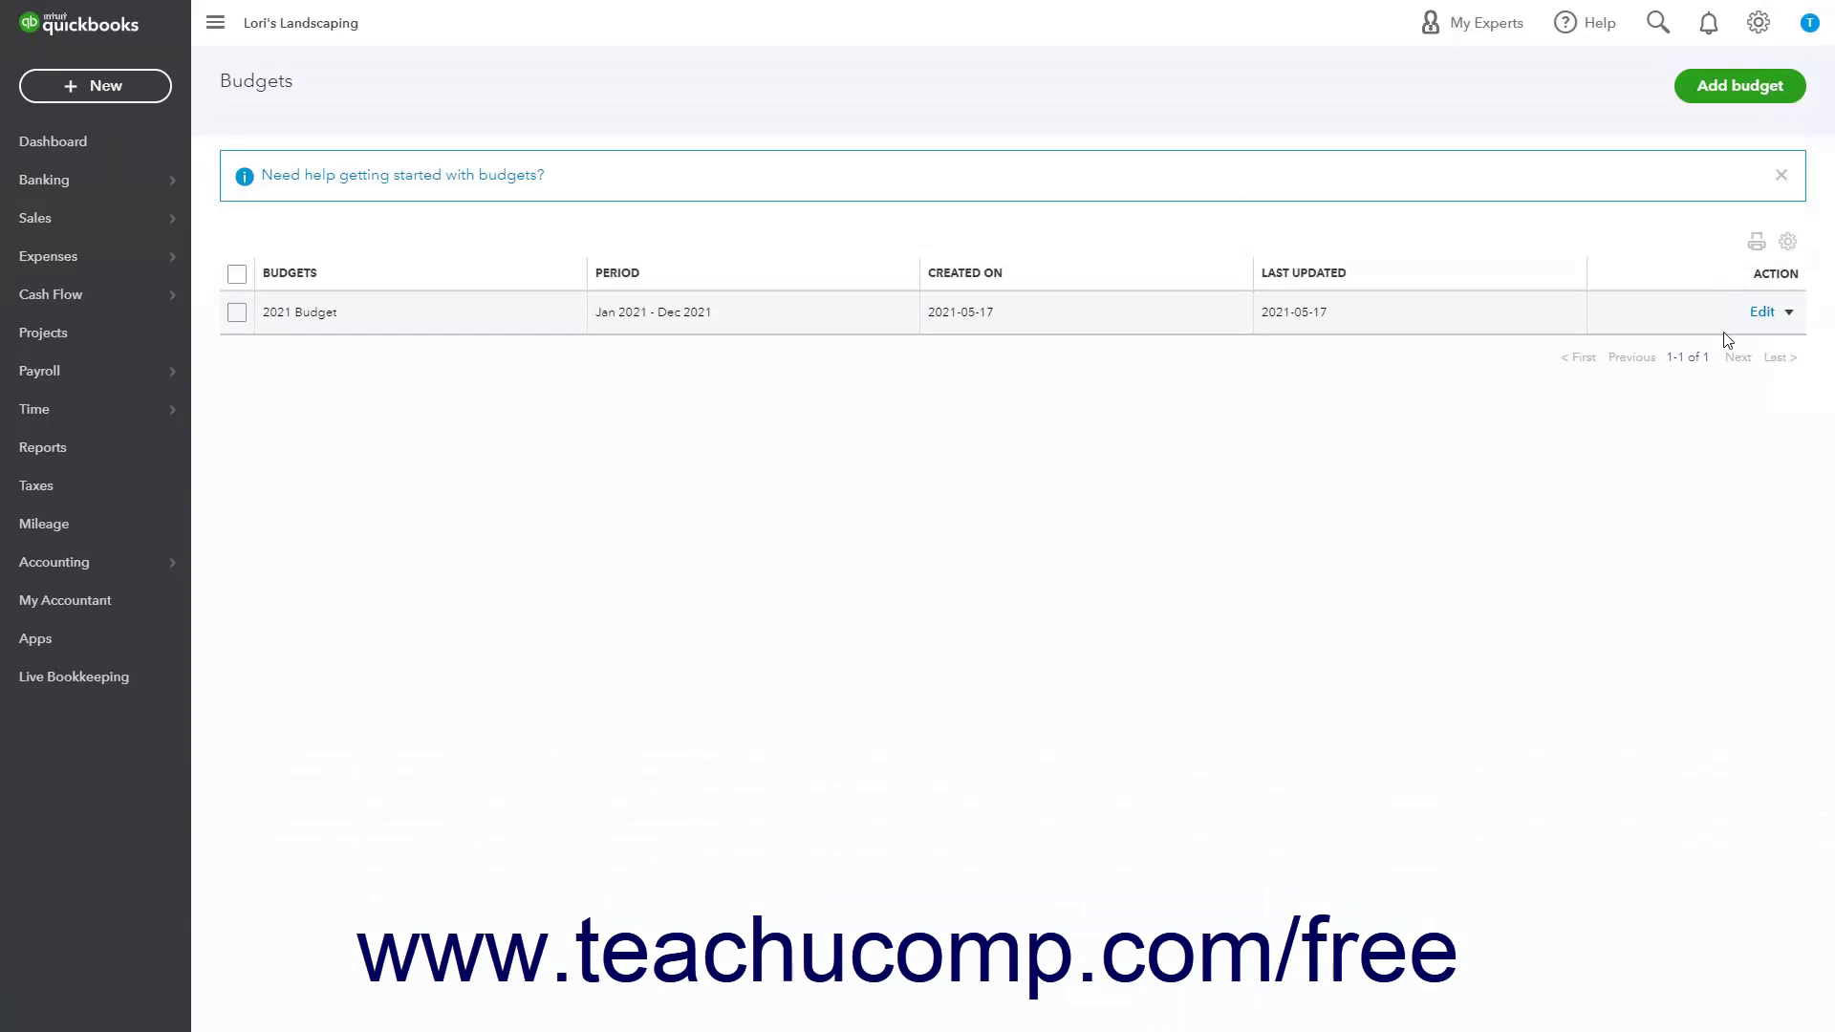
Start deleting the 2021 Budget, answer No to keep it, and reopen its actions list.
click(1789, 315)
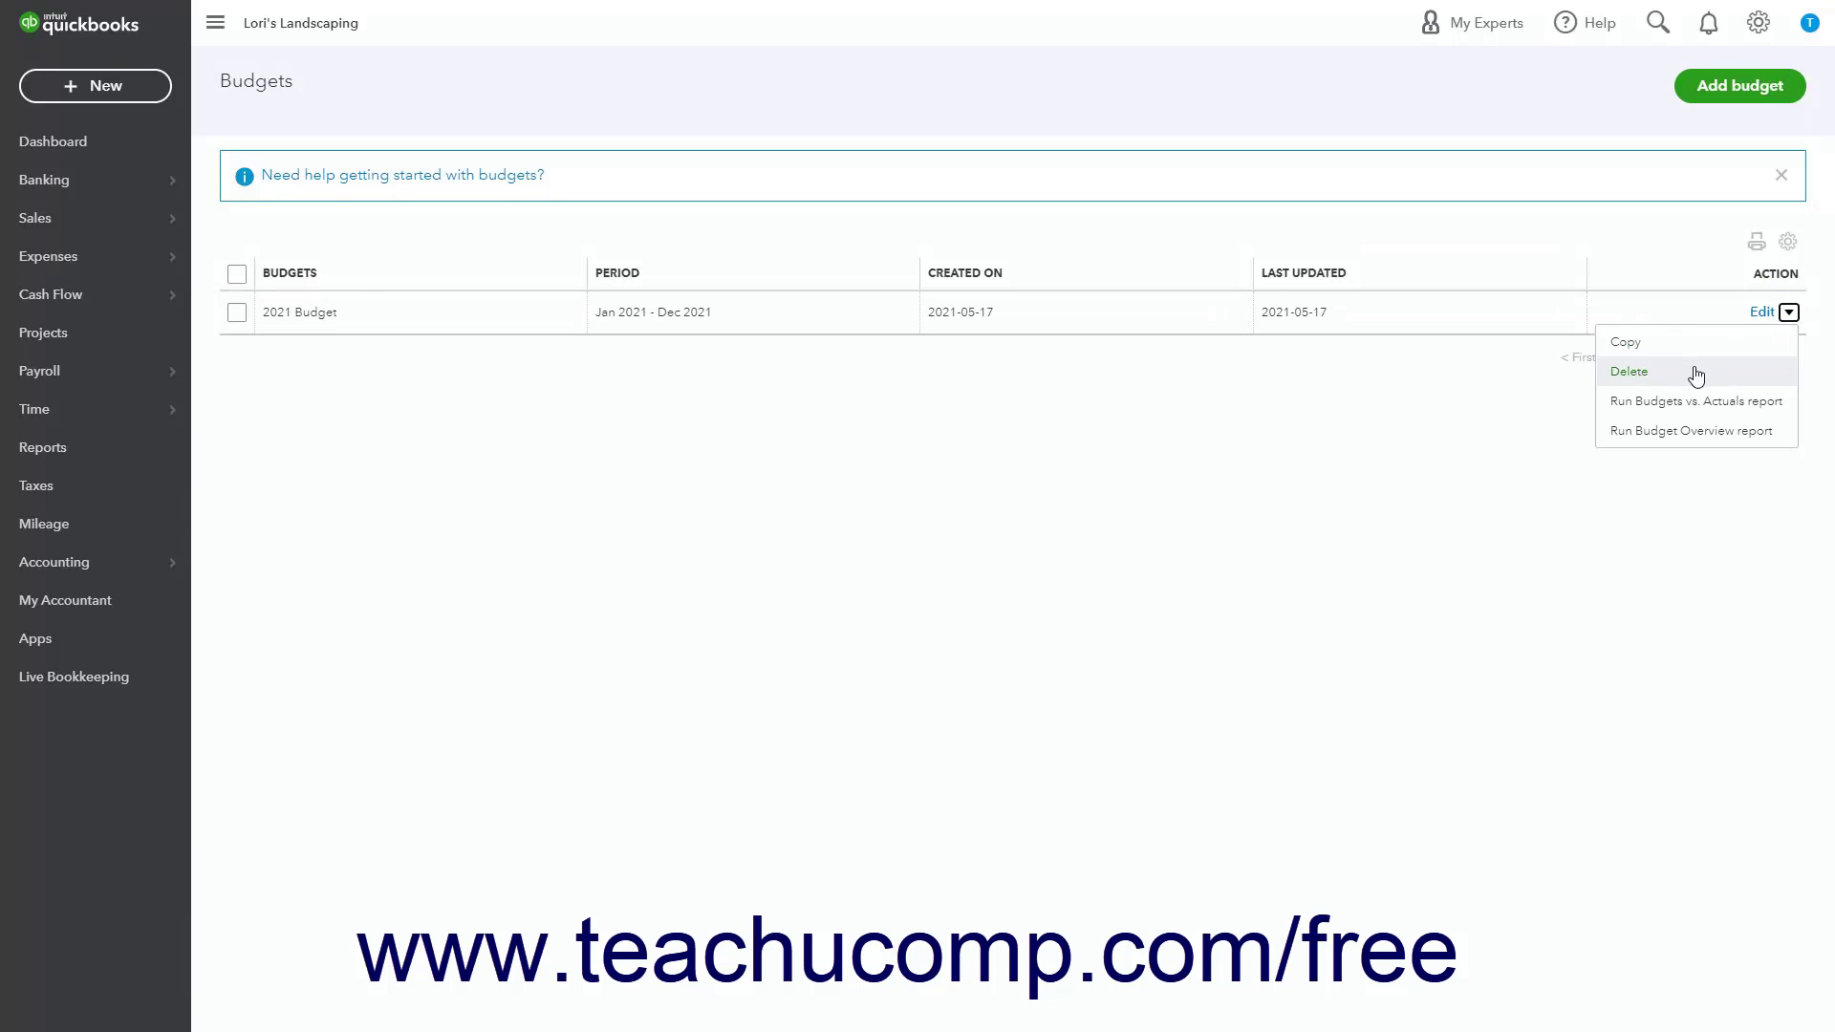
click(1695, 373)
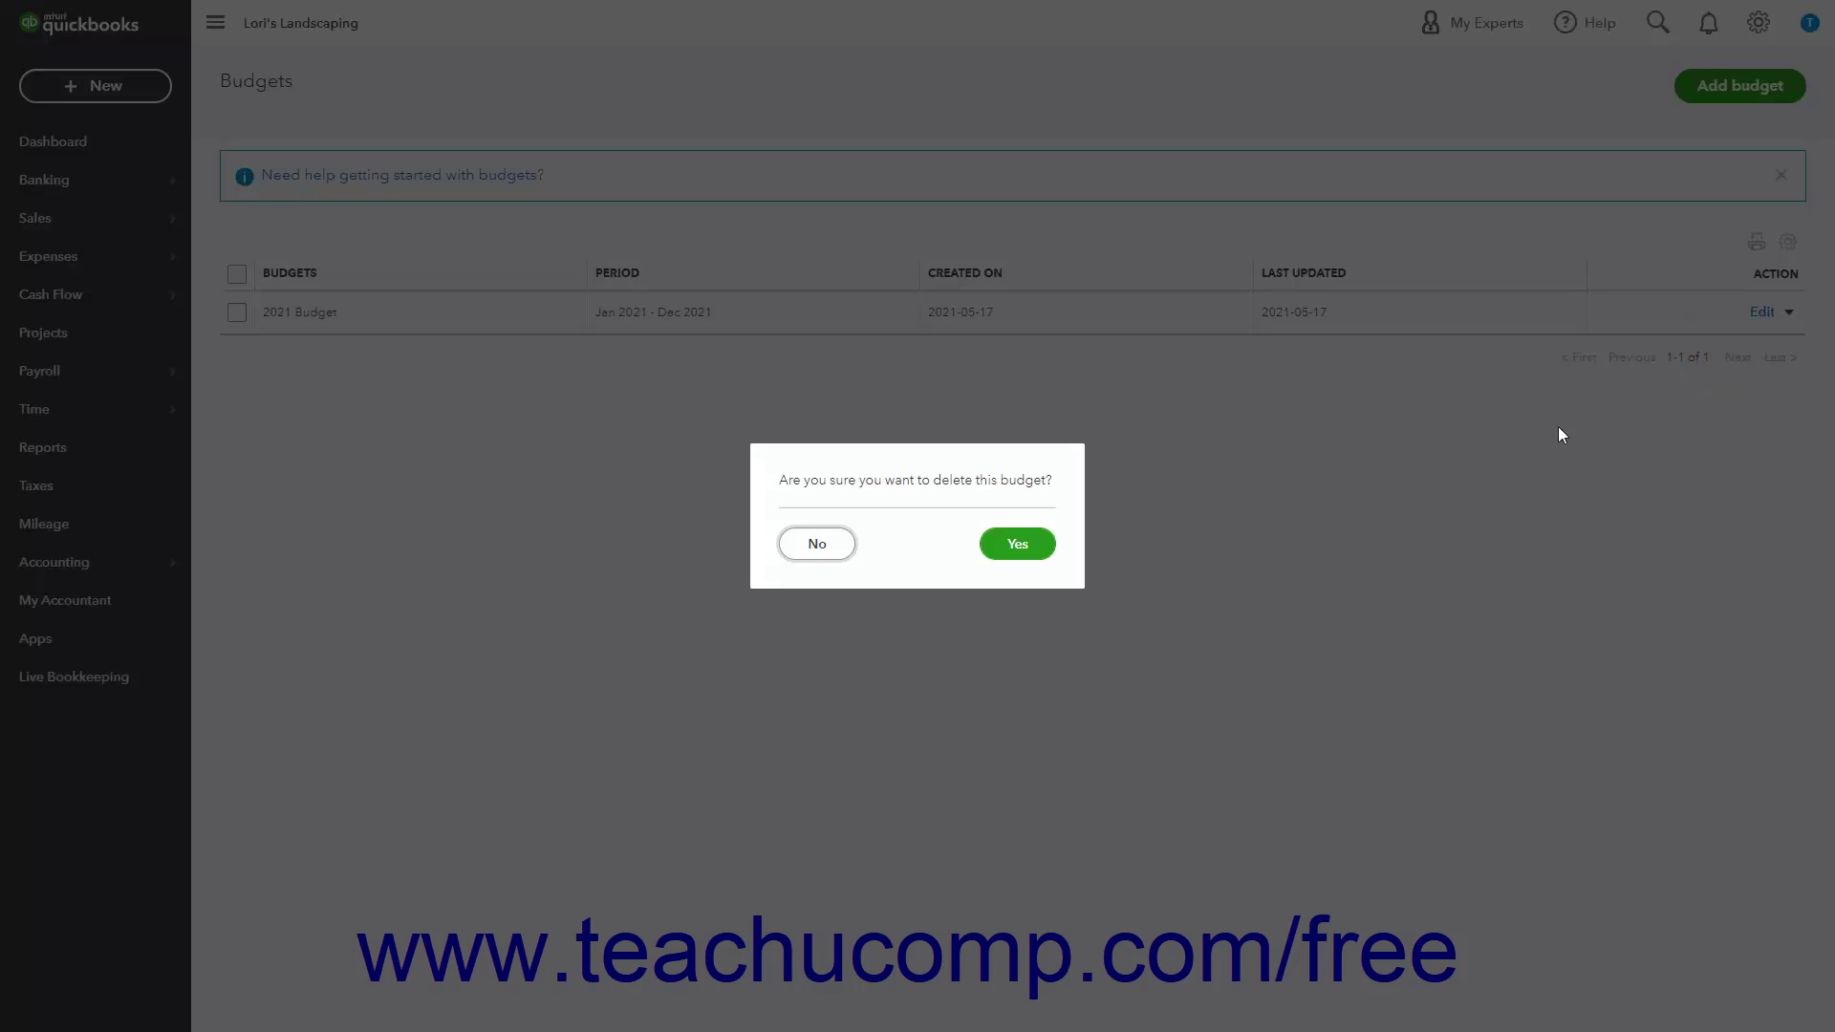
click(805, 552)
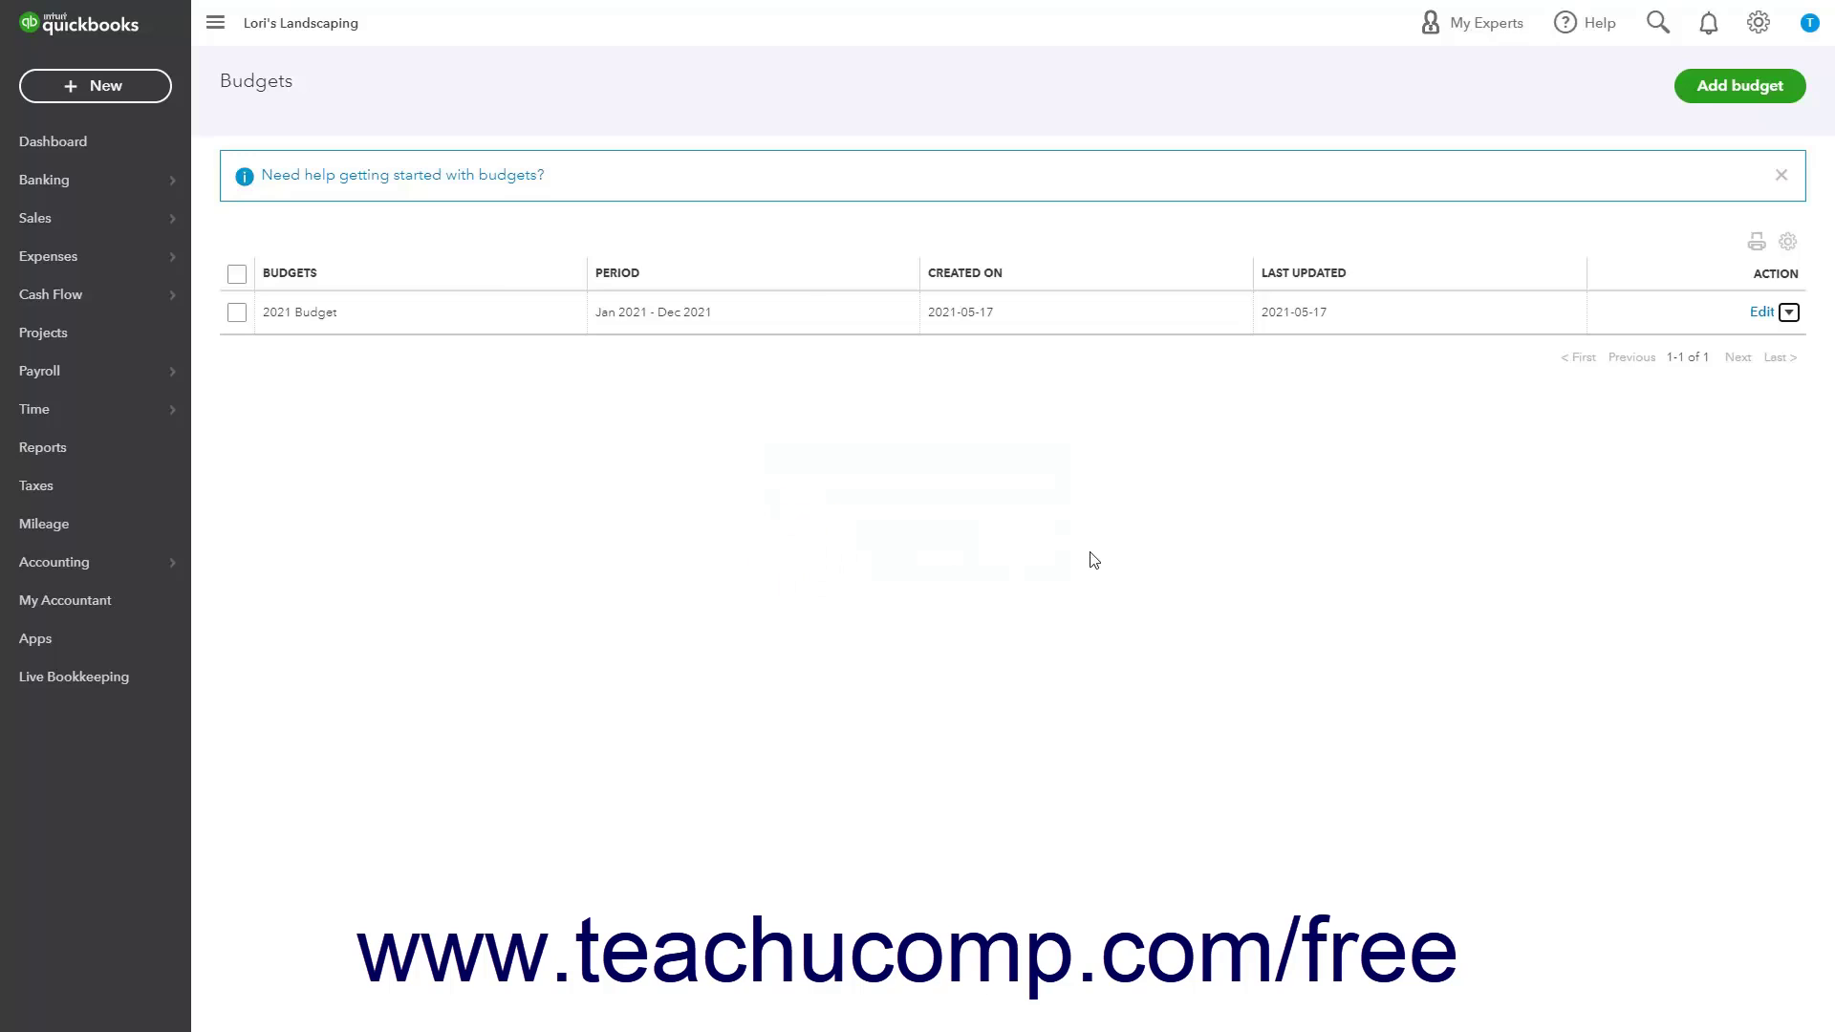
click(1789, 316)
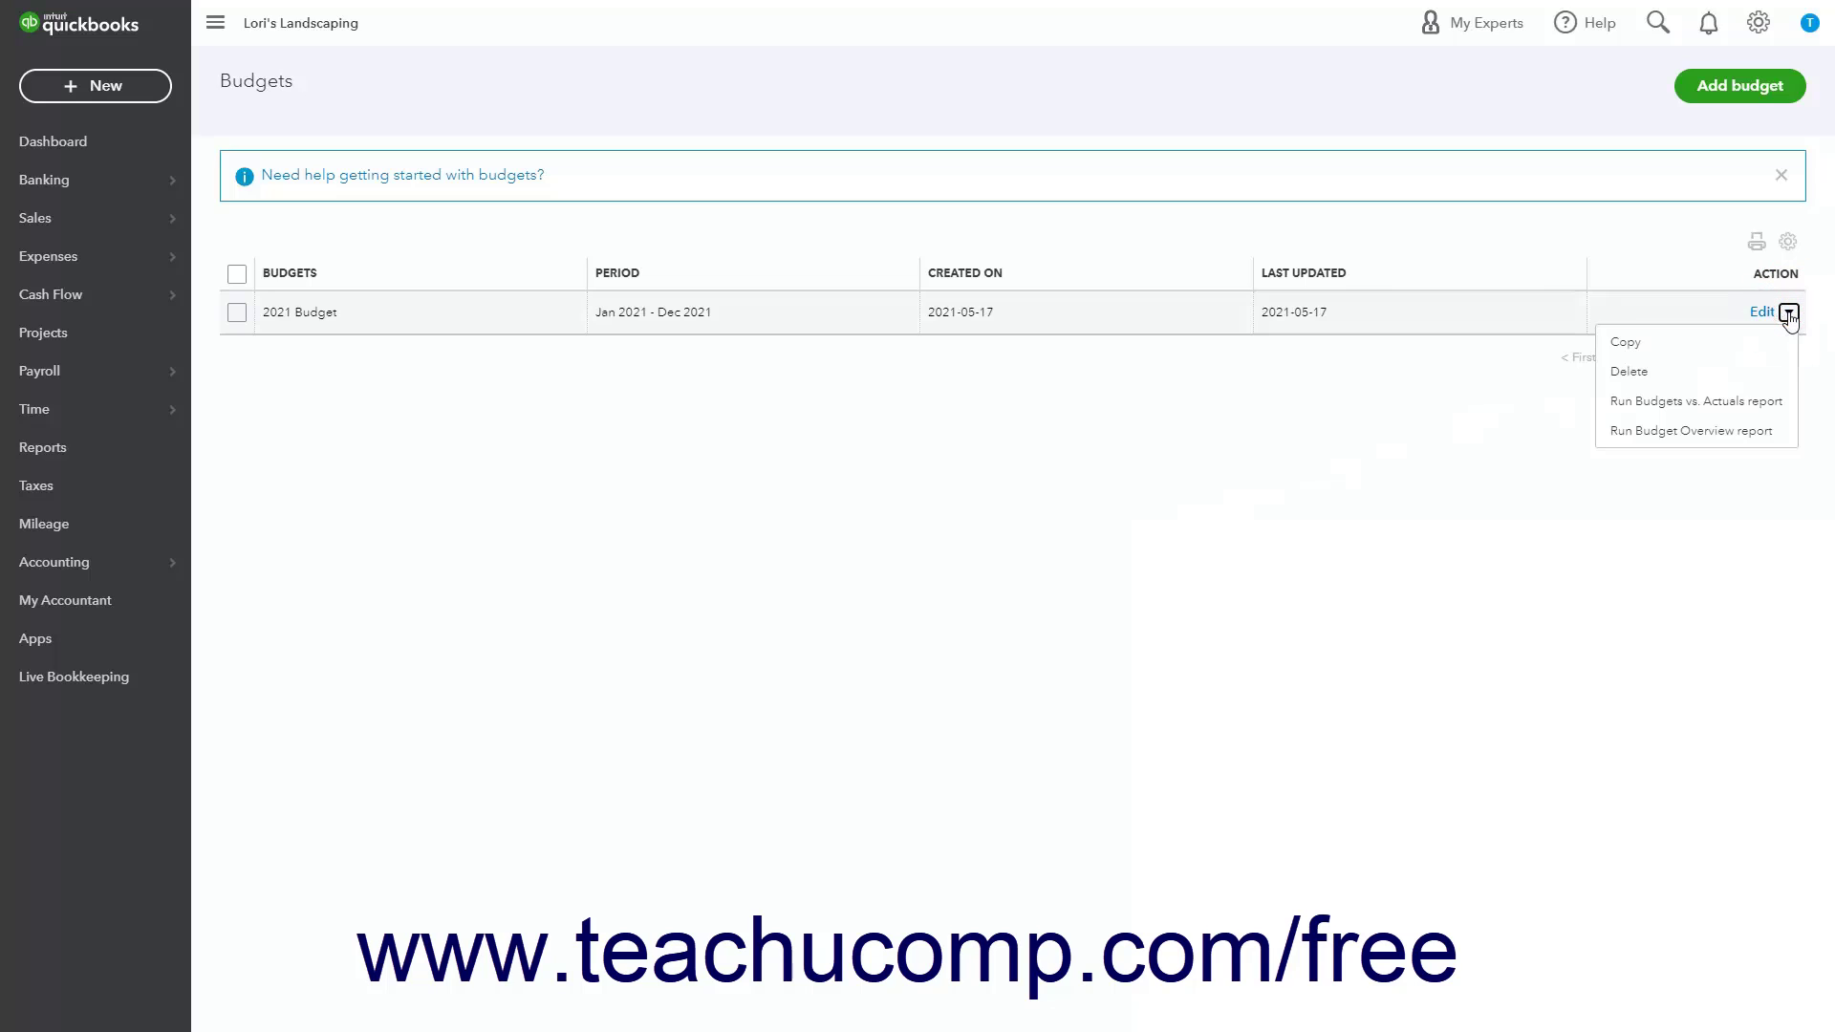